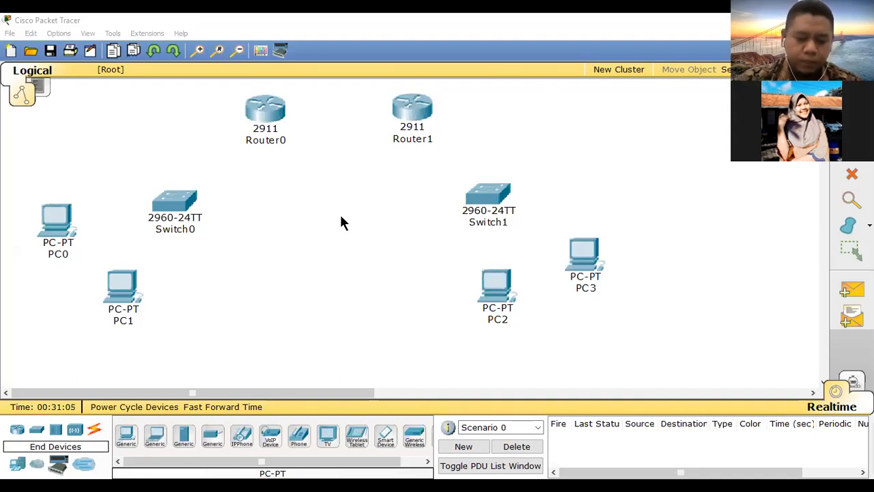
# Step: Change the display name of the 2911 router labelled Router1 to Router2
pyautogui.click(278, 141)
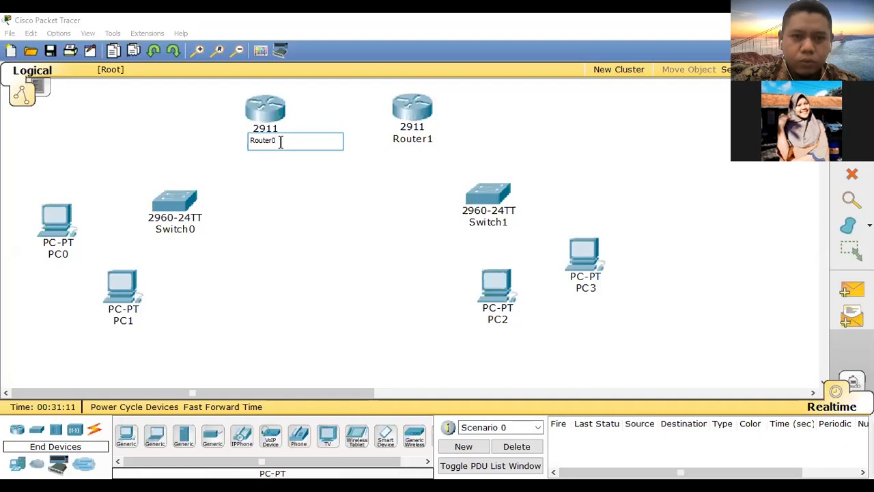
pyautogui.click(426, 139)
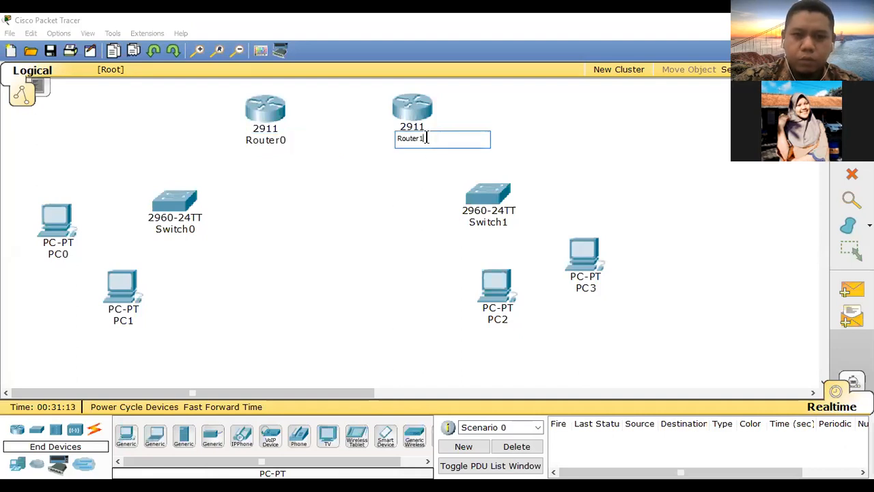
pyautogui.press('BackSpace')
pyautogui.write('2')
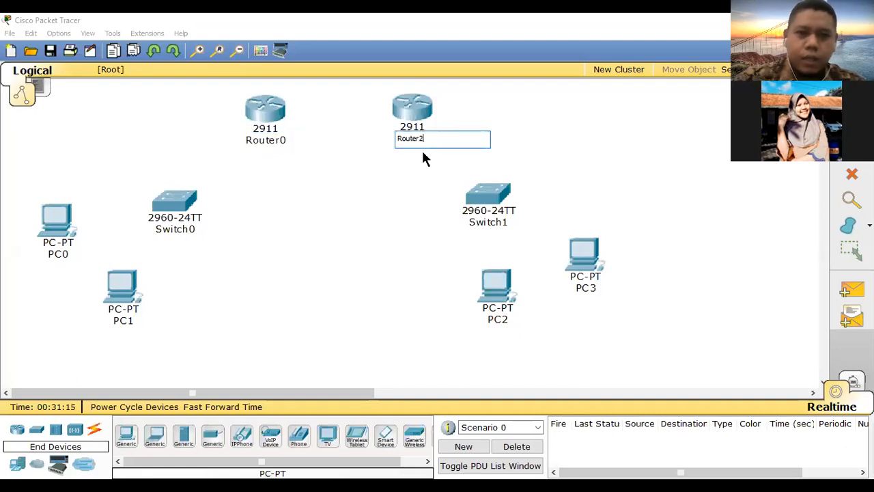
# Step: Change the display name of the 2911 router labelled Router0 to Router1
pyautogui.click(278, 141)
pyautogui.click(278, 141)
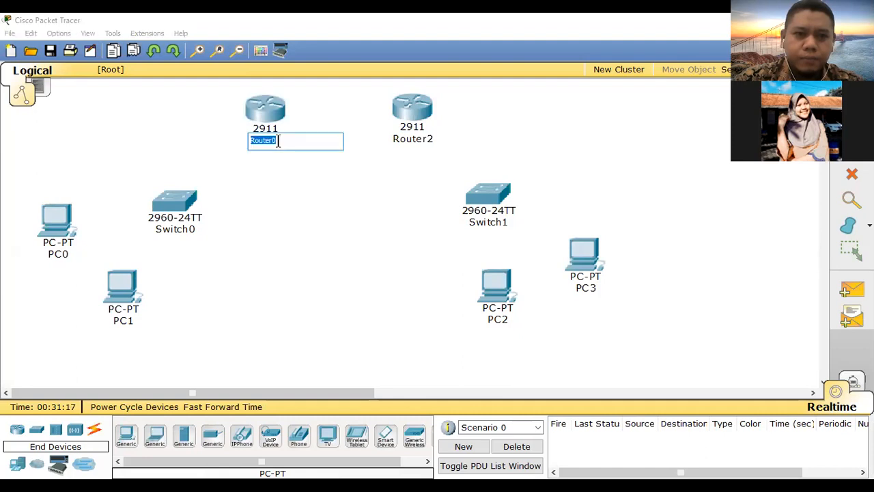
pyautogui.click(278, 141)
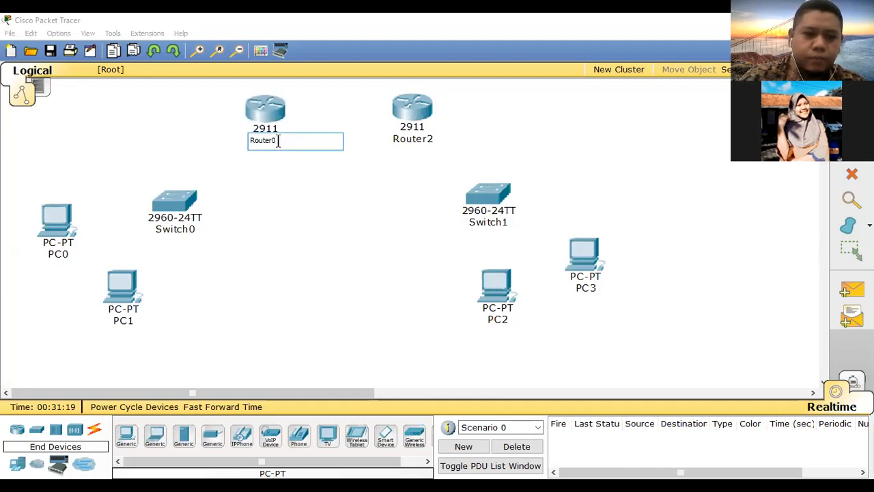
pyautogui.press('BackSpace')
pyautogui.write('1')
pyautogui.click(303, 203)
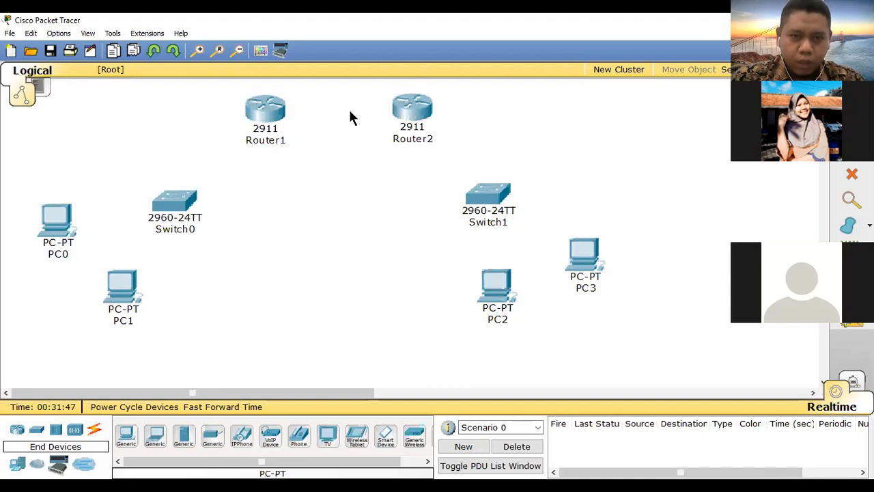
# Step: Connect Router1 GigabitEthernet0/0 to Router2 GigabitEthernet0/0 with a copper cross-over cable
pyautogui.moveTo(399, 116)
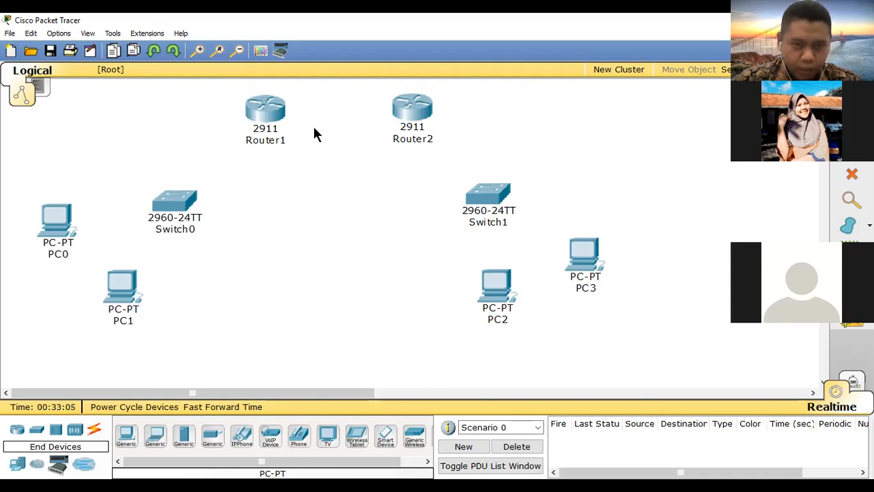
pyautogui.click(97, 431)
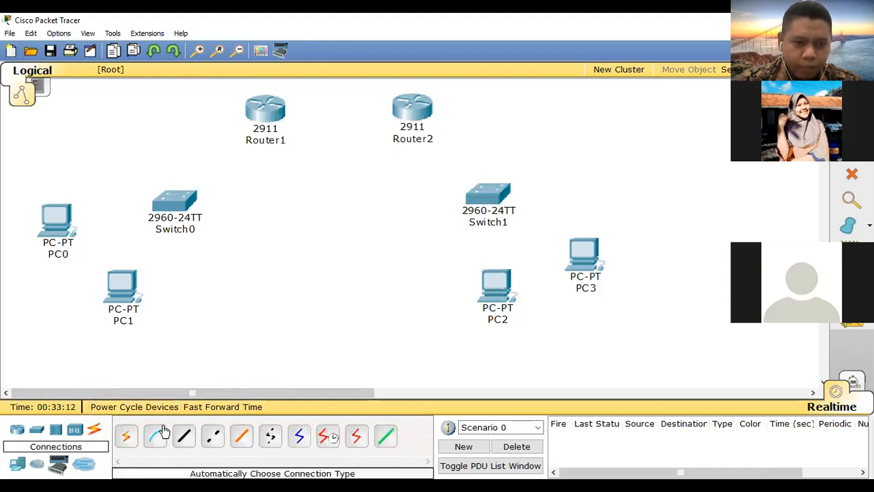
pyautogui.click(213, 439)
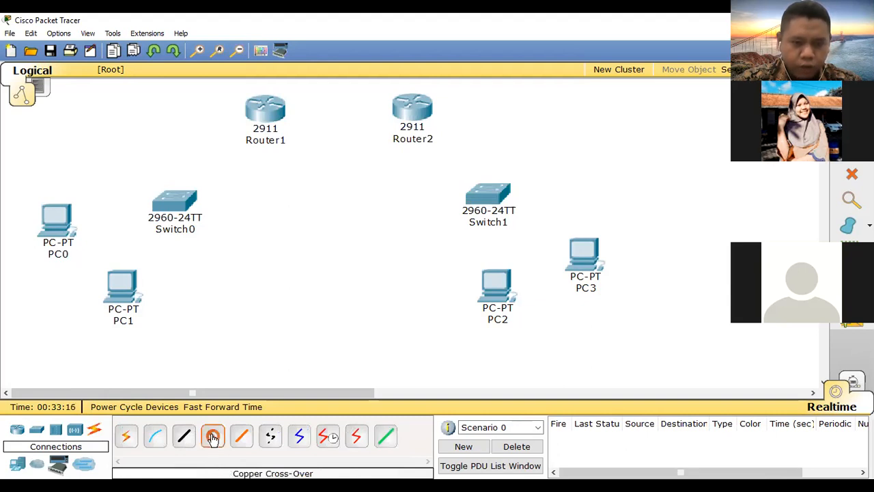
pyautogui.click(276, 109)
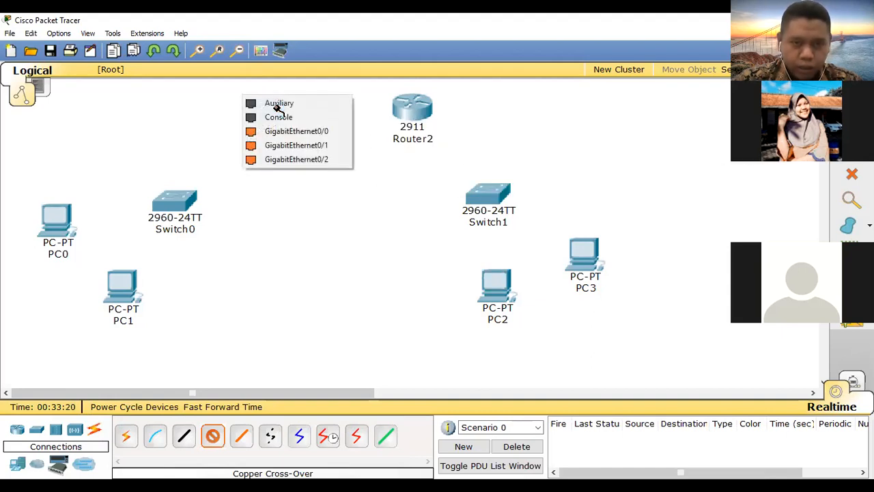
pyautogui.click(328, 135)
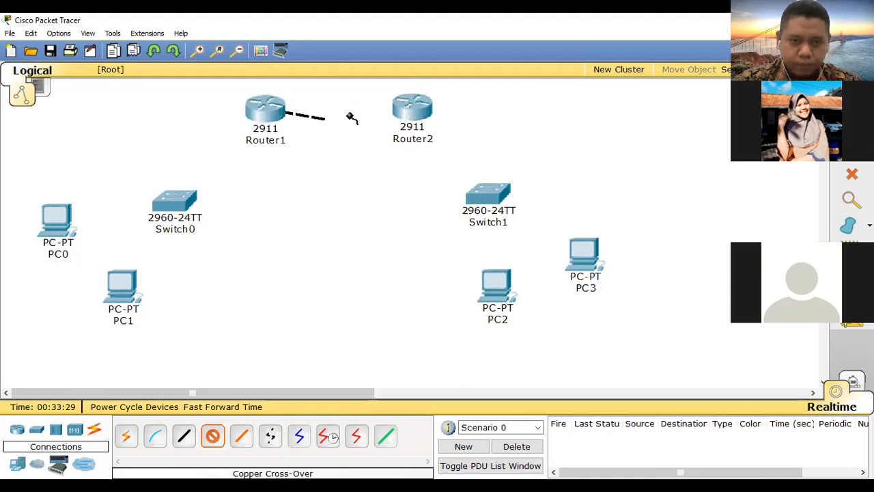
pyautogui.click(407, 111)
pyautogui.click(419, 131)
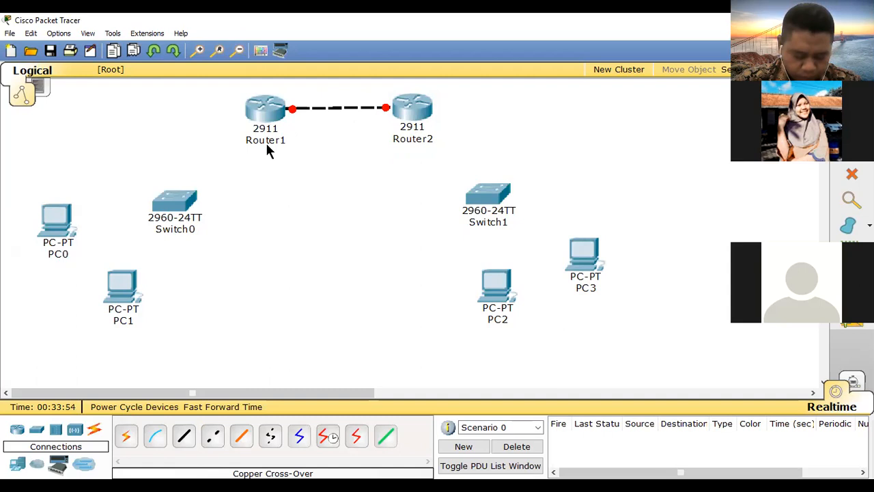
# Step: Connect Router1 GigabitEthernet0/1 to Switch0 GigabitEthernet1/1 with a copper straight-through cable
pyautogui.moveTo(267, 147)
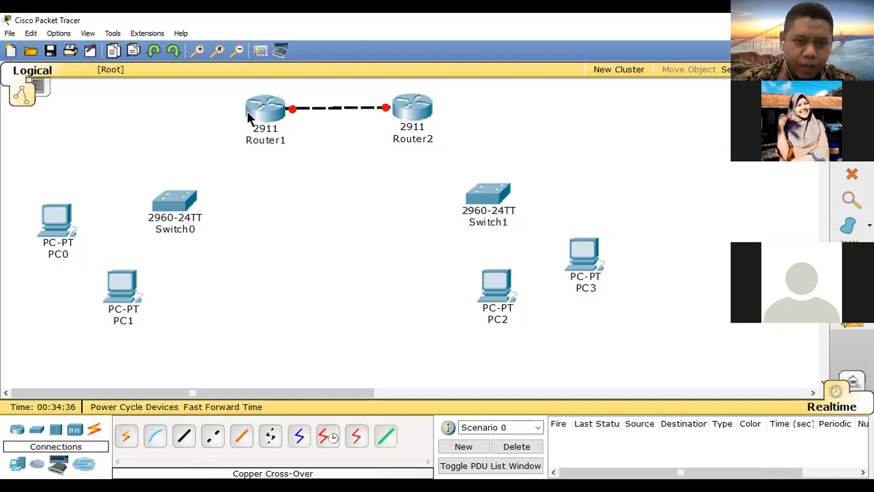
pyautogui.moveTo(251, 118)
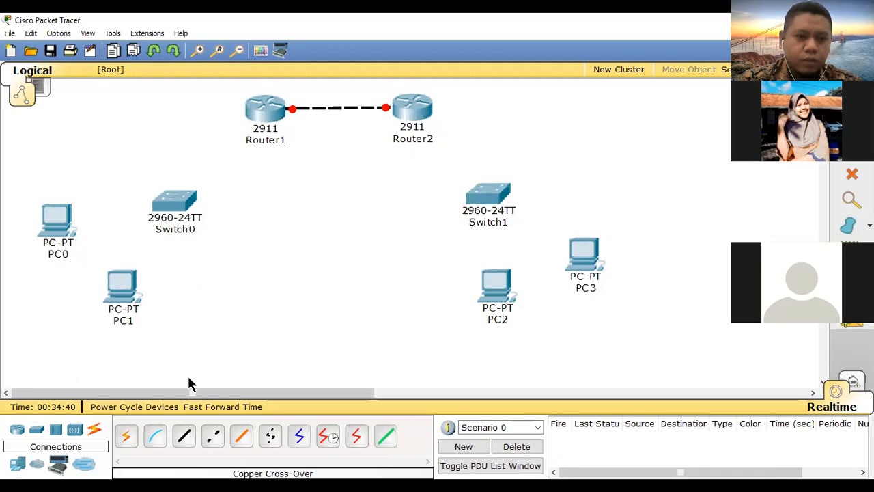
pyautogui.click(183, 440)
pyautogui.click(249, 113)
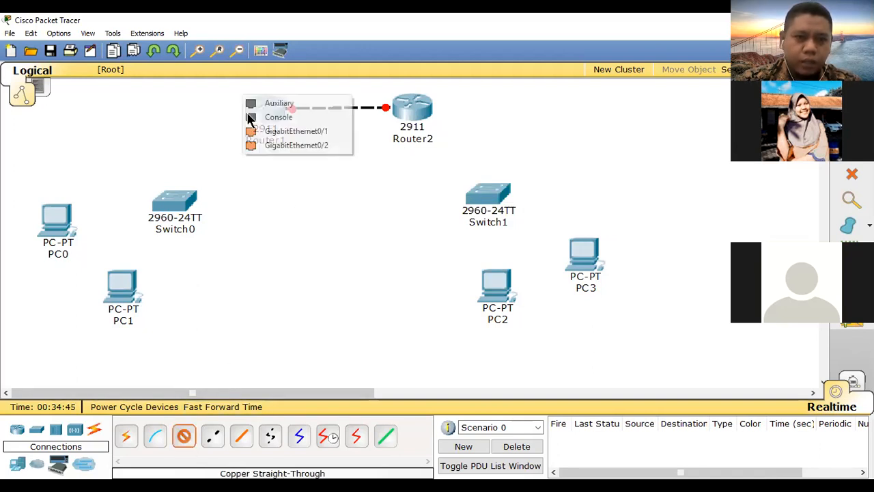
pyautogui.click(312, 131)
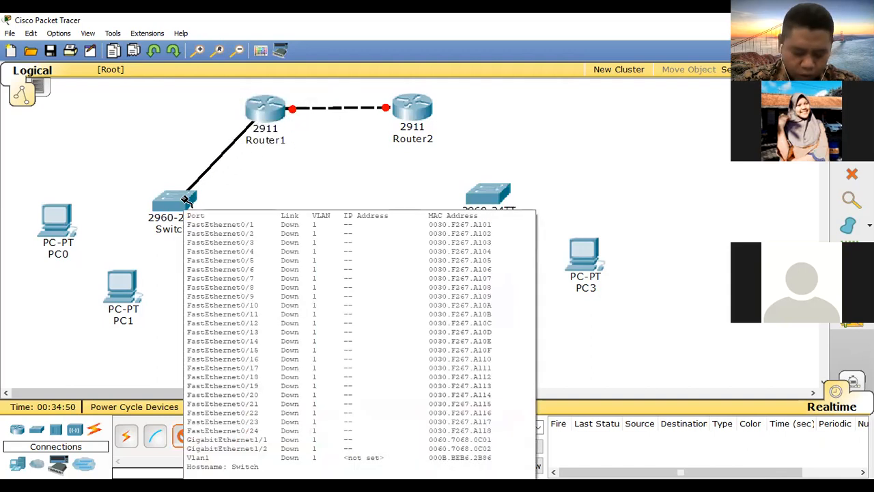
pyautogui.click(184, 200)
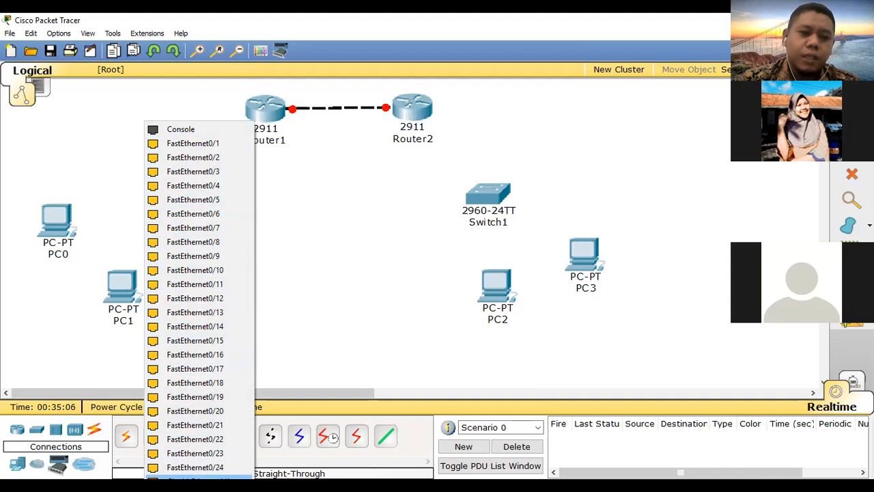
pyautogui.click(198, 478)
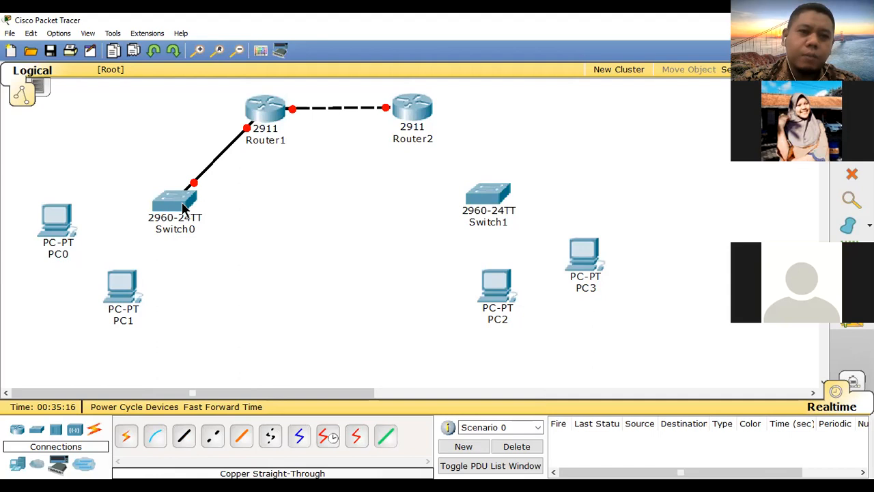
# Step: Connect PC0 FastEthernet0 to Switch0 FastEthernet0/1 with a copper straight-through cable
pyautogui.moveTo(174, 210)
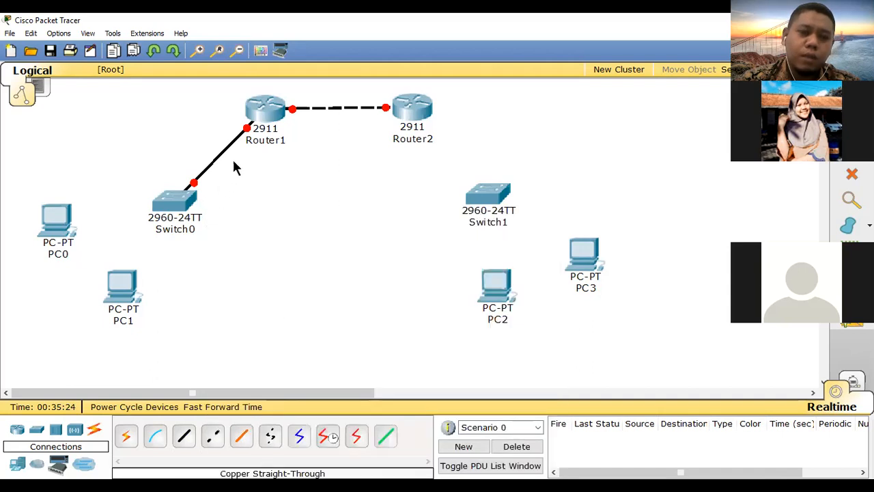
pyautogui.moveTo(259, 129)
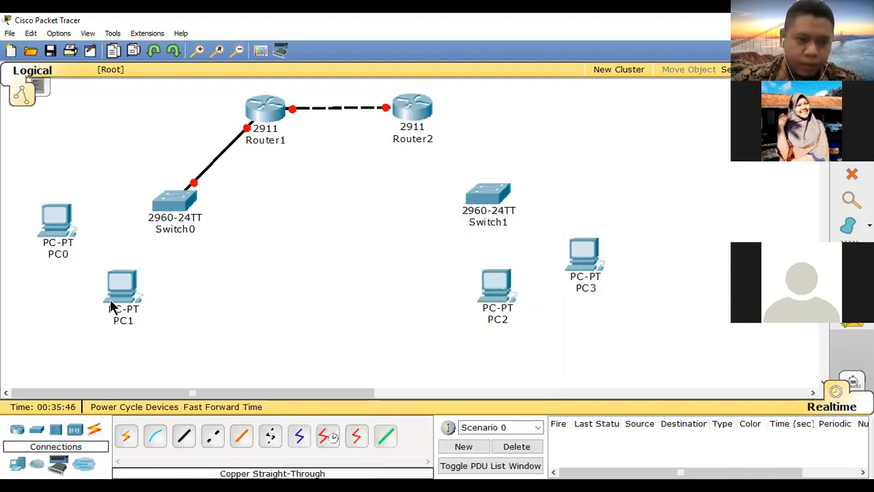
pyautogui.click(184, 435)
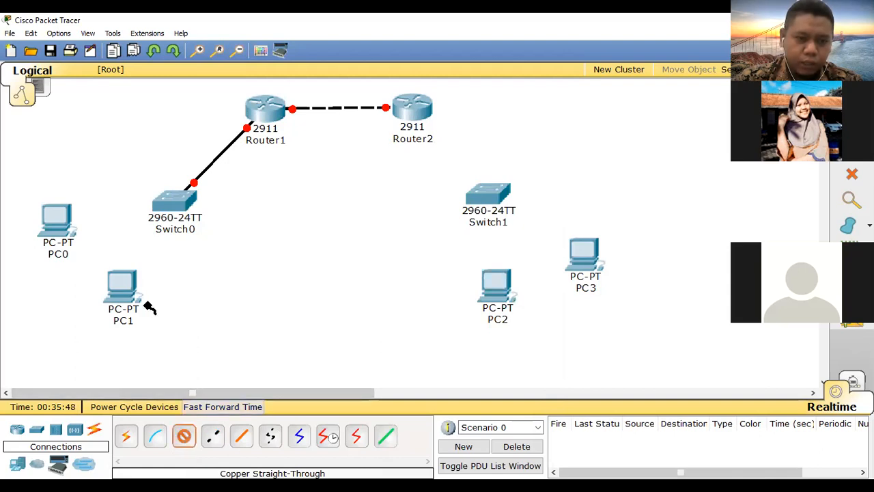
pyautogui.click(68, 219)
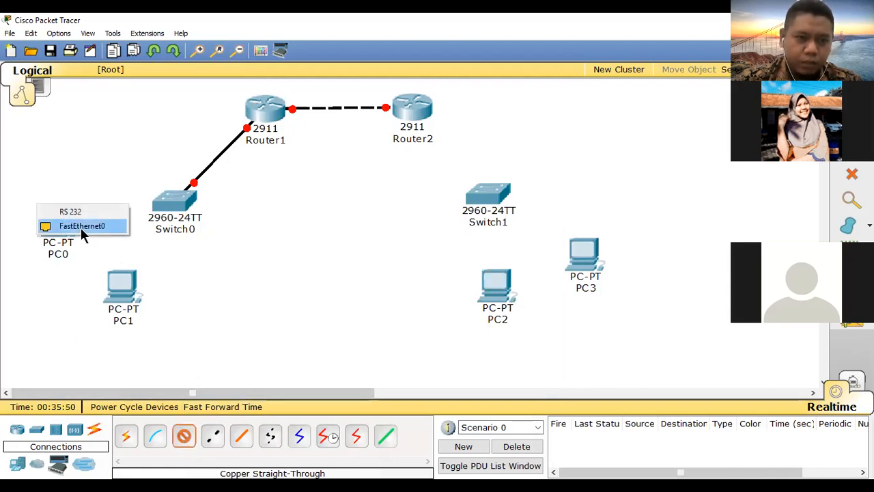
pyautogui.click(81, 228)
pyautogui.click(170, 200)
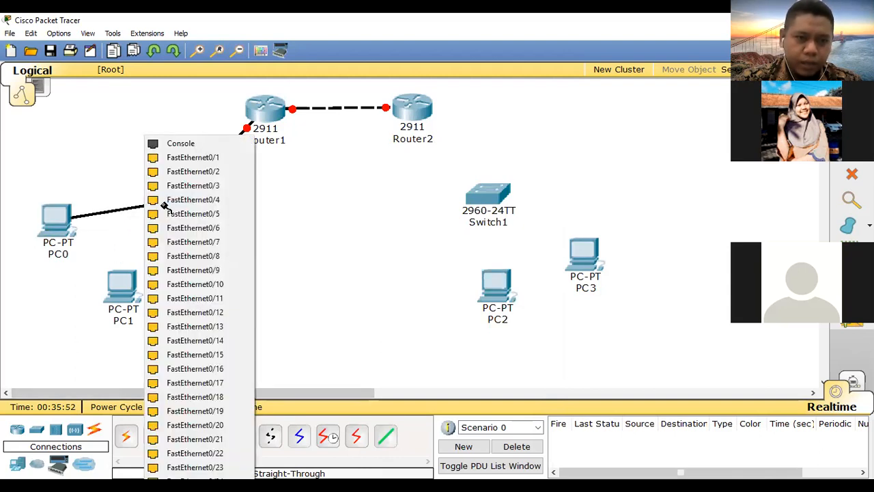
pyautogui.click(212, 158)
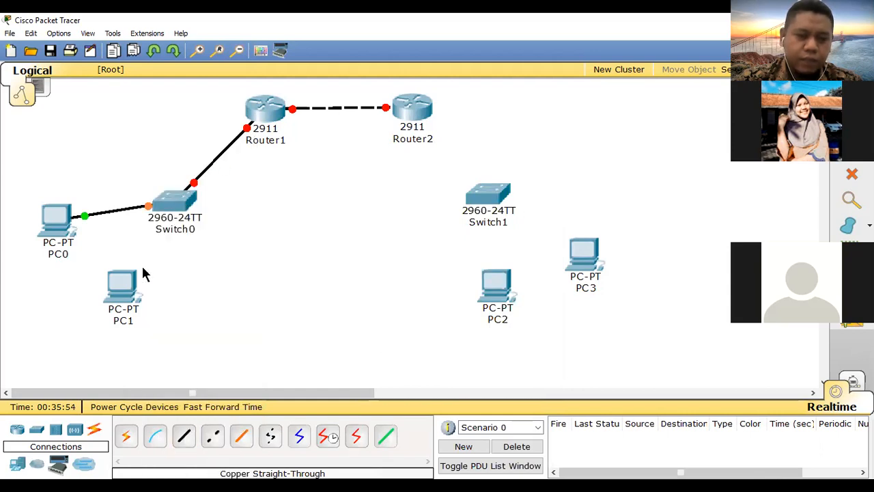
# Step: Connect PC1 FastEthernet0 to Switch0 FastEthernet0/2 with a copper straight-through cable
pyautogui.click(184, 436)
pyautogui.click(133, 287)
pyautogui.click(153, 289)
pyautogui.click(171, 205)
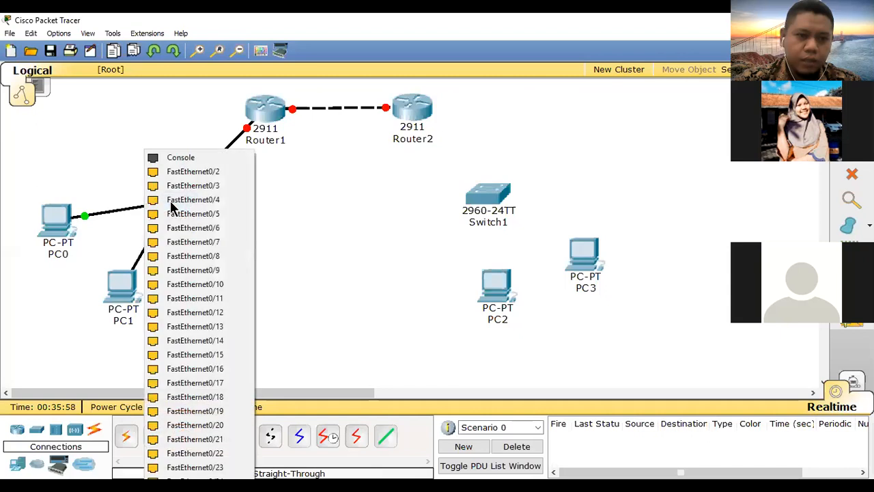
pyautogui.click(214, 171)
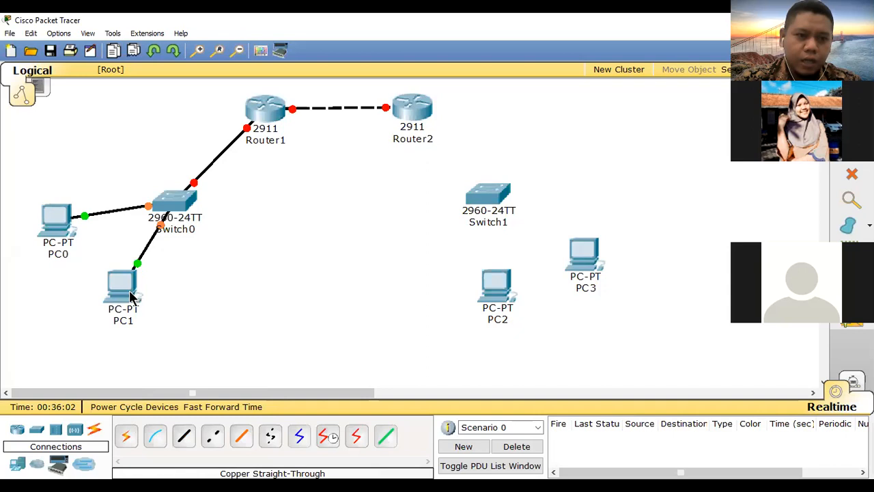
# Step: Connect Router2 GigabitEthernet0/1 to Switch1 GigabitEthernet1/1 with a copper straight-through cable
pyautogui.moveTo(117, 287)
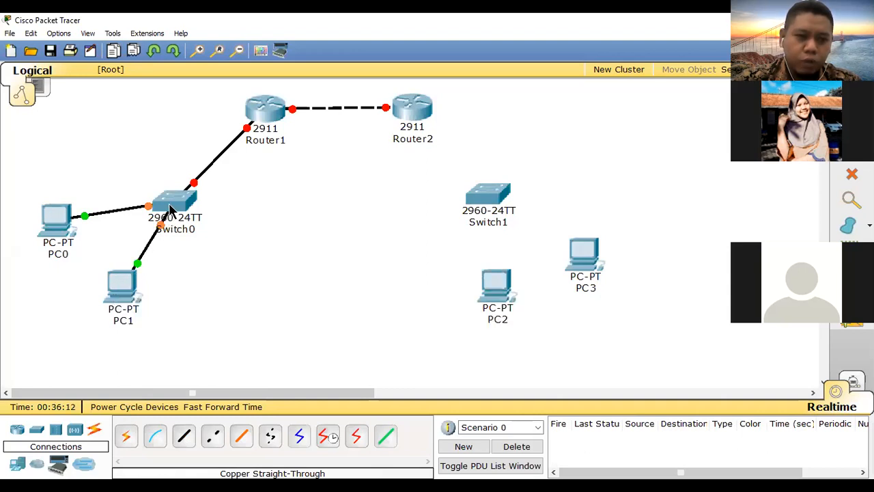
pyautogui.moveTo(180, 209)
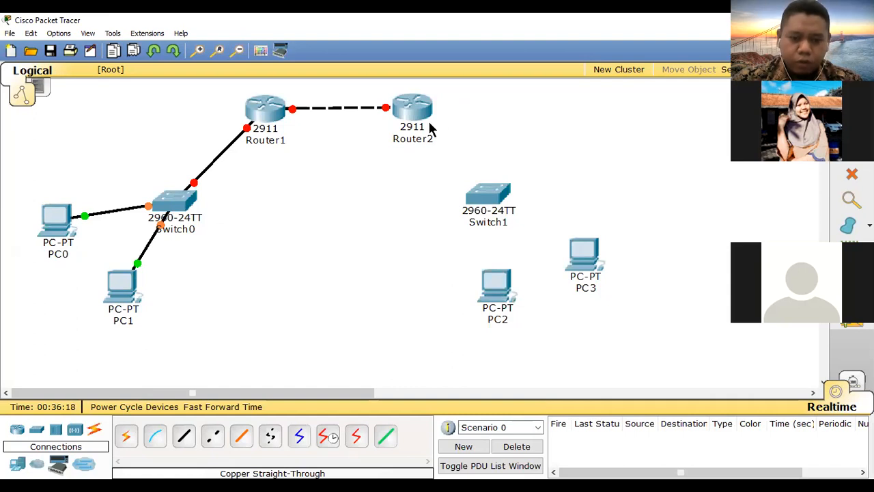
pyautogui.moveTo(430, 128)
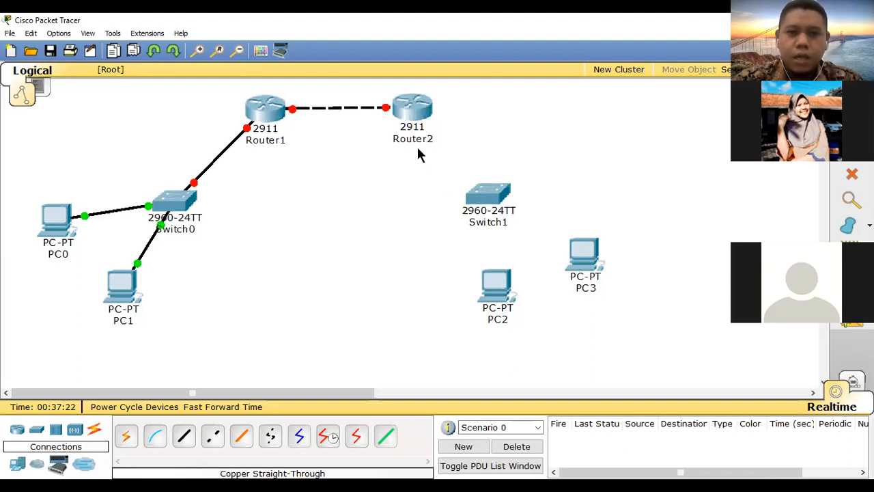
pyautogui.click(183, 437)
pyautogui.click(391, 96)
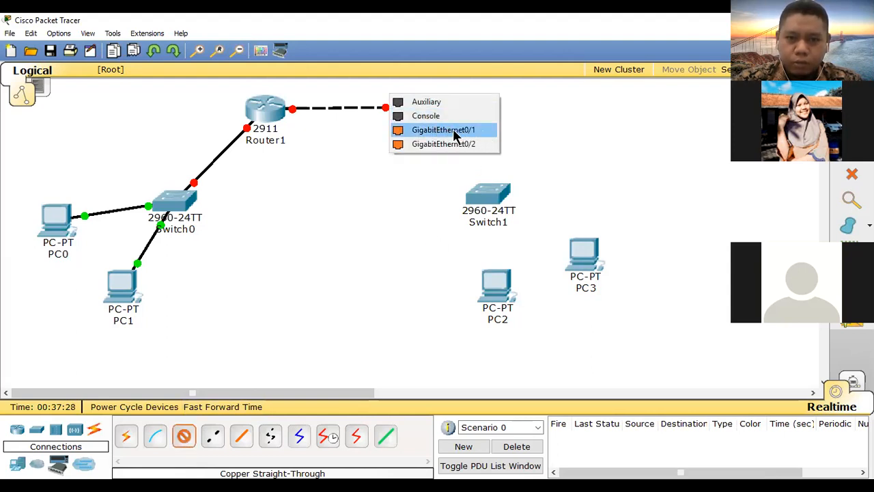
pyautogui.click(456, 133)
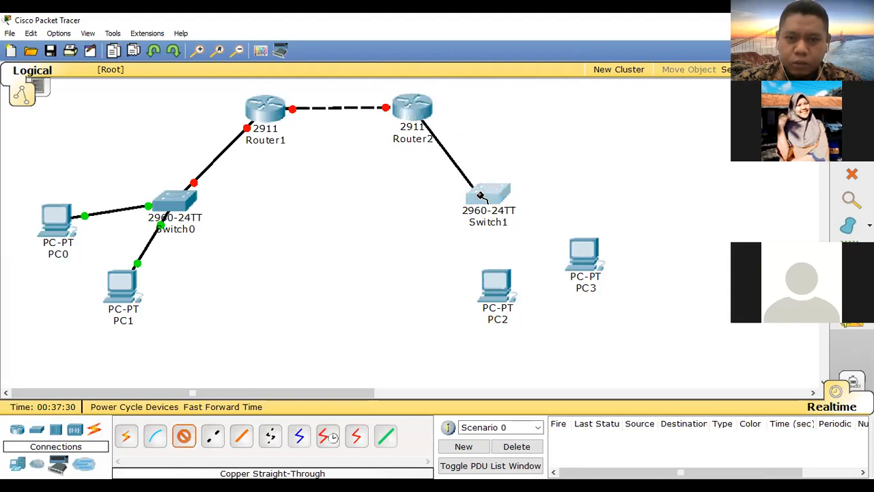
pyautogui.click(482, 194)
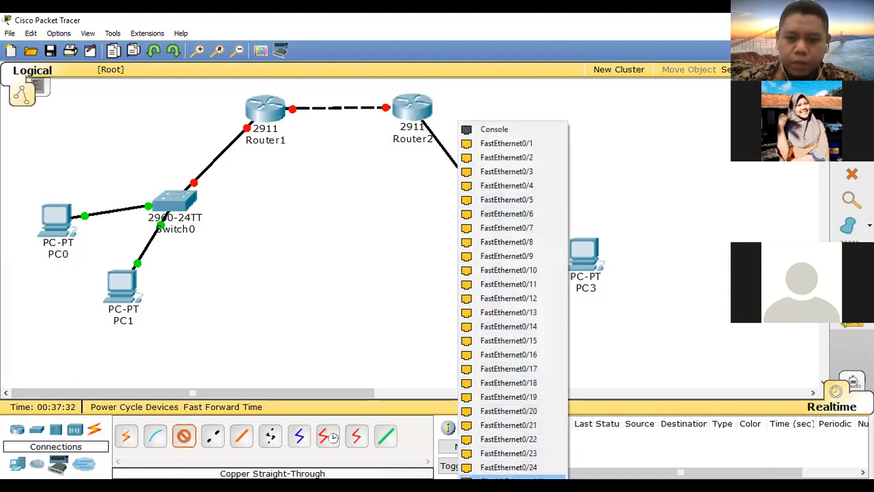
pyautogui.click(509, 477)
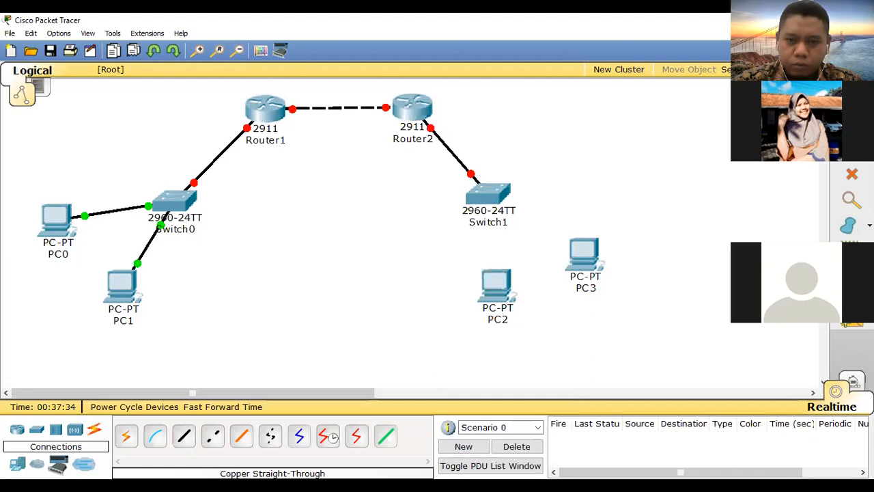
# Step: Connect PC2 FastEthernet0 to Switch1 FastEthernet0/1 with a copper straight-through cable
pyautogui.click(184, 437)
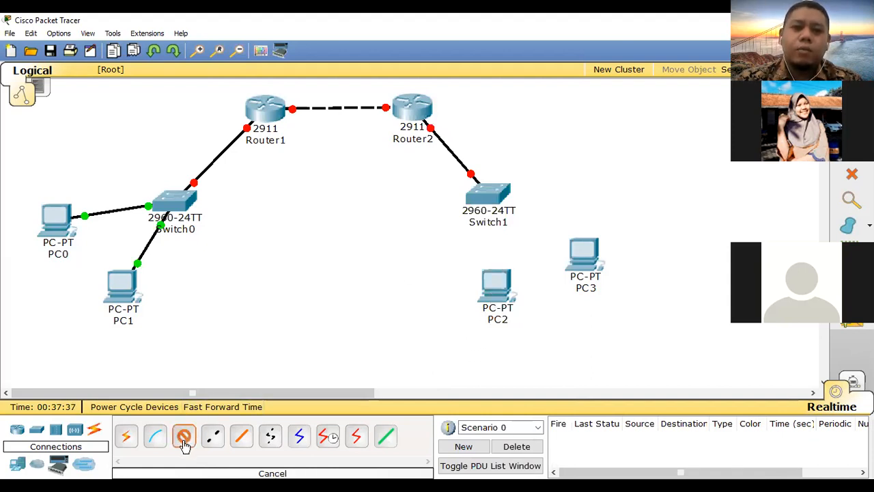
pyautogui.click(495, 290)
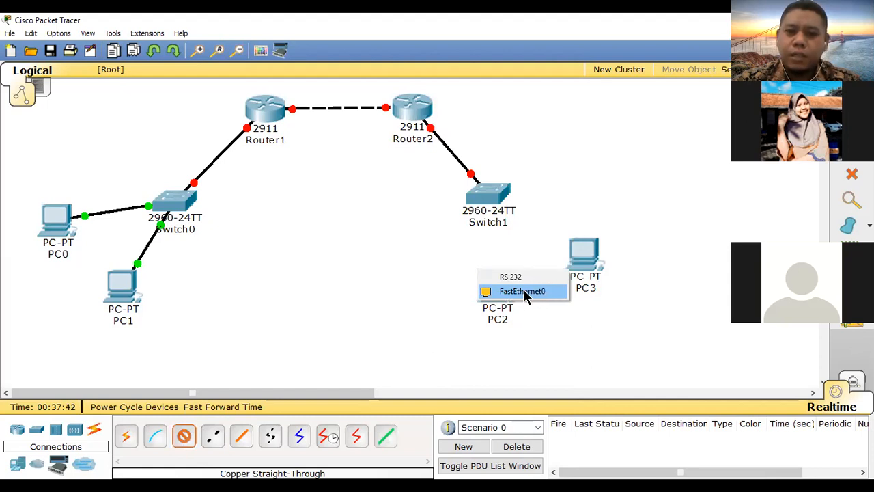
pyautogui.click(529, 293)
pyautogui.click(483, 199)
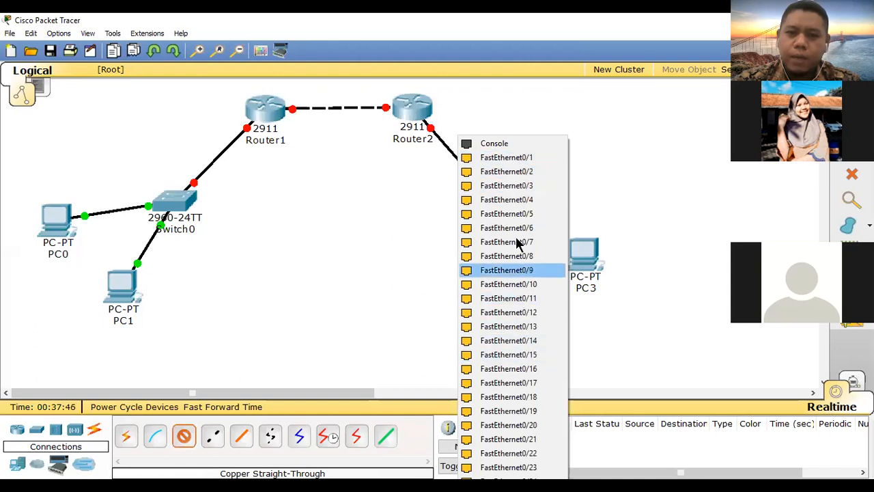
pyautogui.click(514, 164)
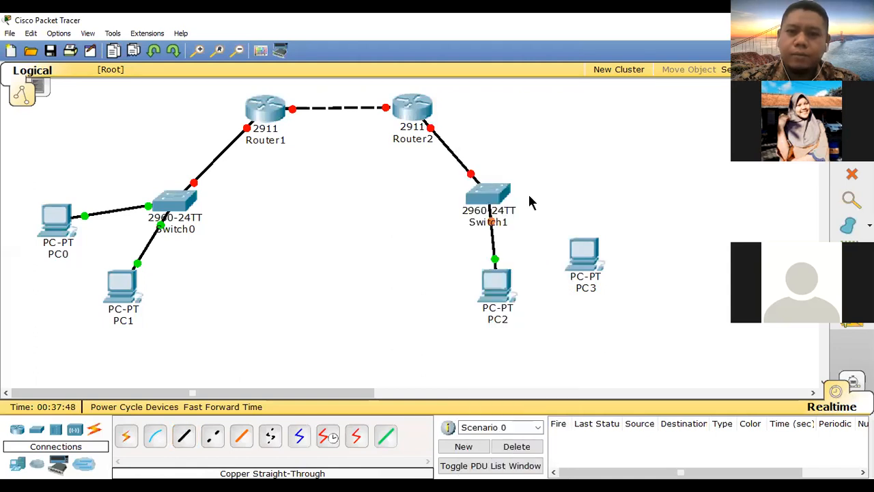
# Step: Connect PC3 FastEthernet0 to Switch1 FastEthernet0/2 with a copper straight-through cable
pyautogui.click(184, 436)
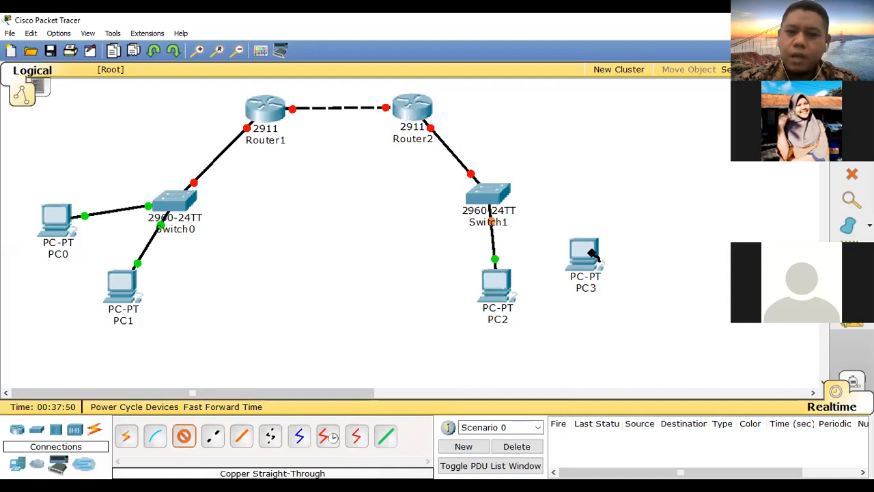
pyautogui.click(588, 256)
pyautogui.click(599, 260)
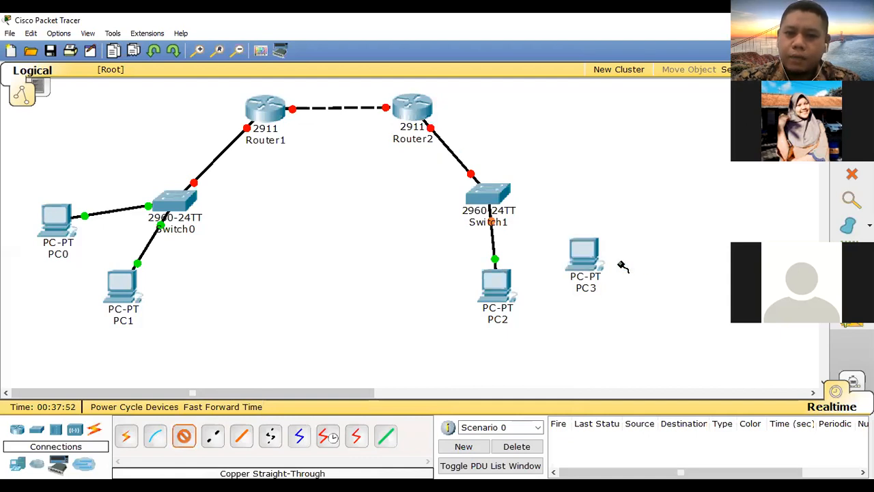
pyautogui.click(493, 194)
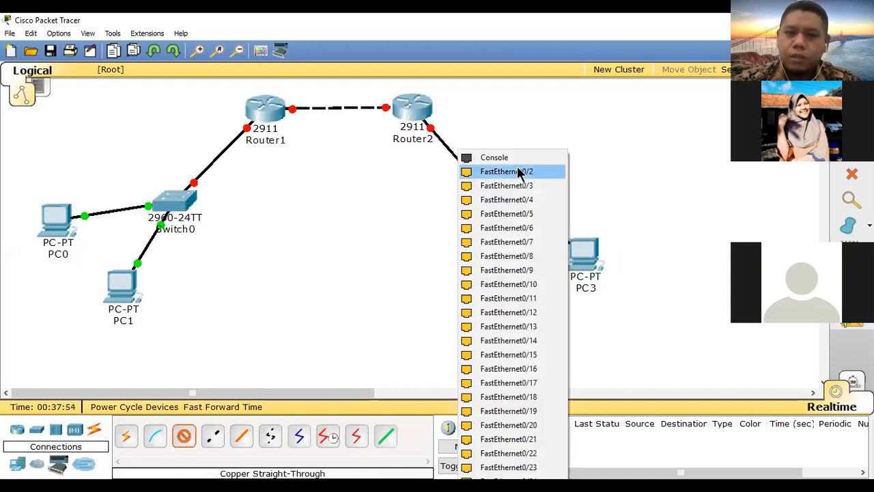
pyautogui.click(519, 172)
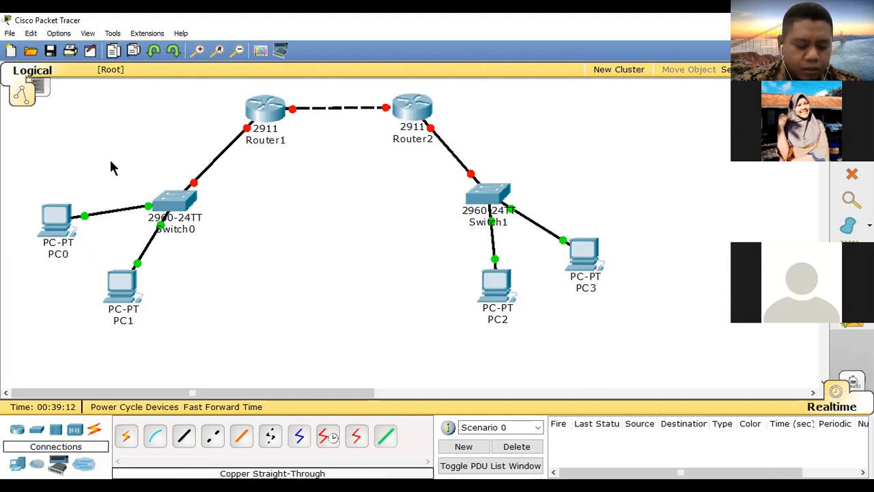
# Step: Give PC0 the static IP address 192.168.0.1, subnet mask 255.255.255.0 and default gateway 192.168.0.254
pyautogui.click(58, 218)
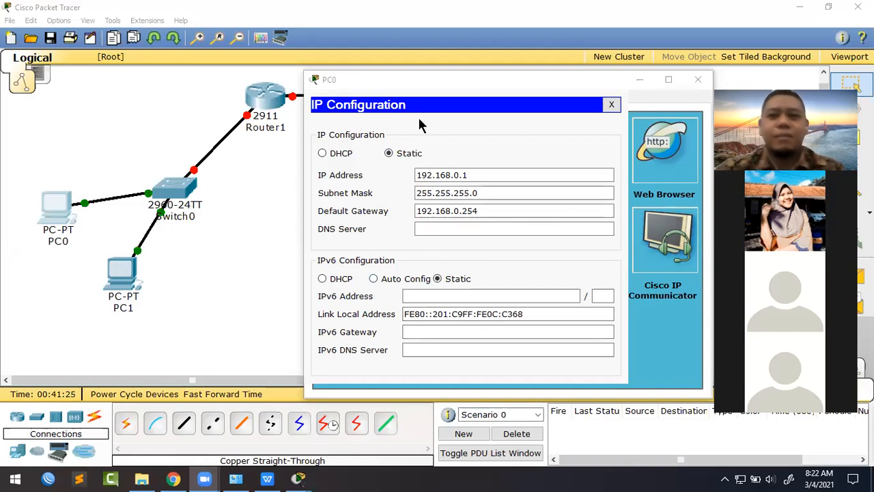
pyautogui.click(438, 81)
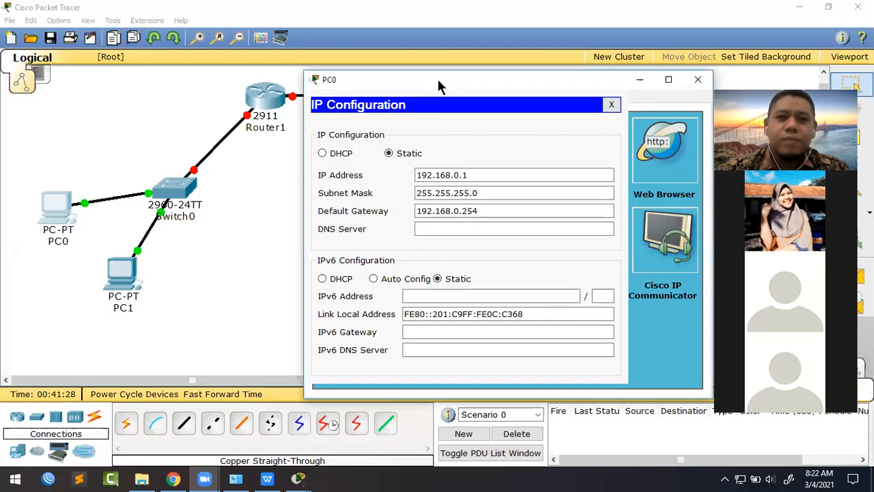
pyautogui.moveTo(438, 80); pyautogui.dragTo(442, 80)
pyautogui.click(492, 209)
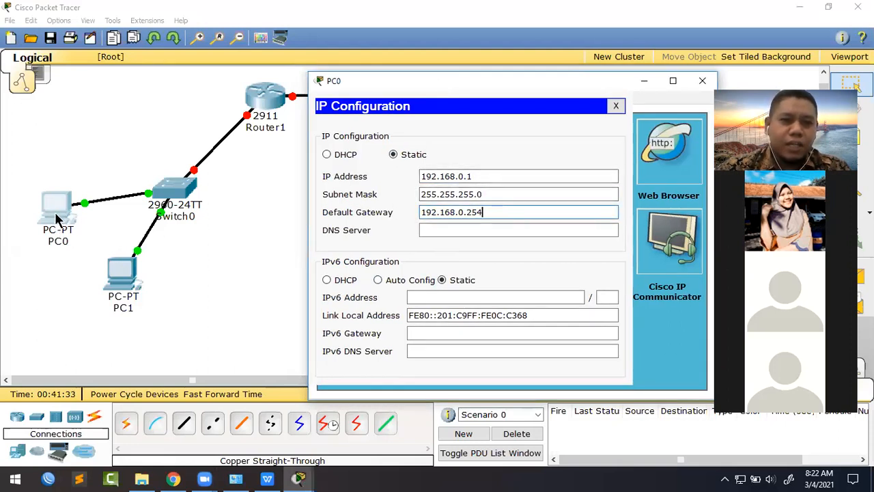
# Step: Review PC0's IP address, subnet mask and default gateway against the topology, and close its configuration window
pyautogui.click(469, 176)
pyautogui.moveTo(469, 176); pyautogui.dragTo(398, 181)
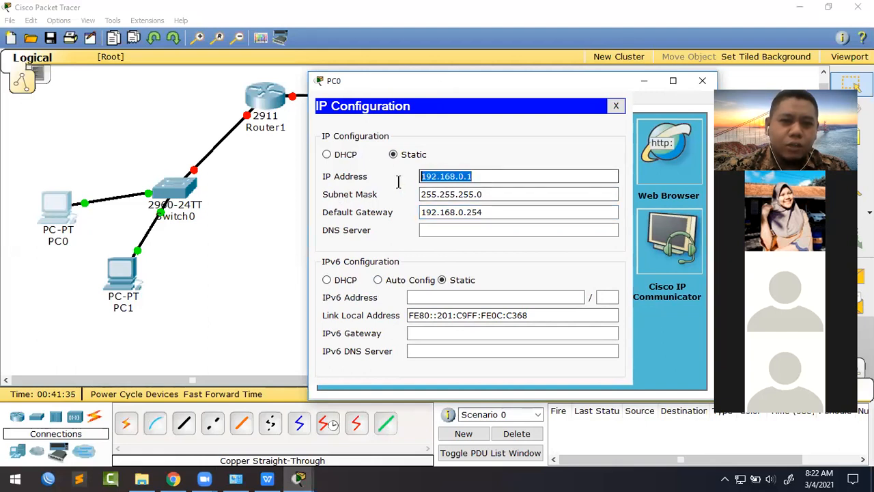
pyautogui.moveTo(487, 193); pyautogui.dragTo(421, 194)
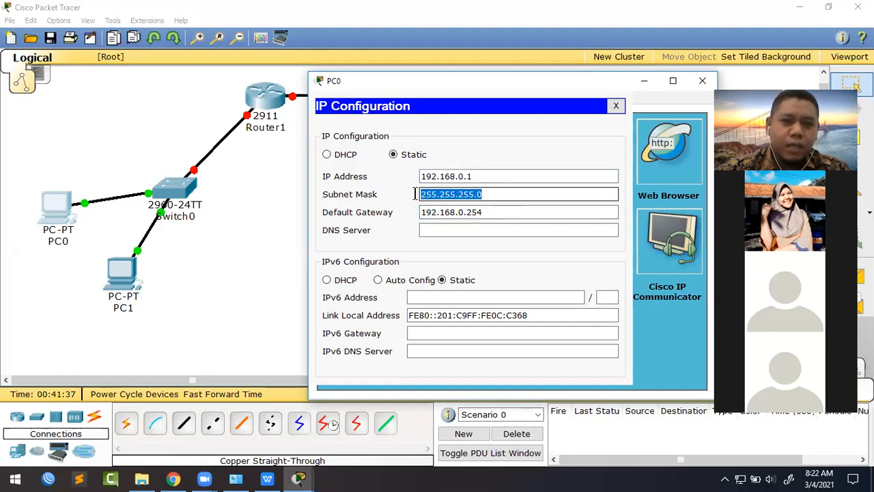
pyautogui.click(489, 212)
pyautogui.moveTo(489, 212); pyautogui.dragTo(410, 213)
pyautogui.click(483, 212)
pyautogui.moveTo(491, 212); pyautogui.dragTo(411, 224)
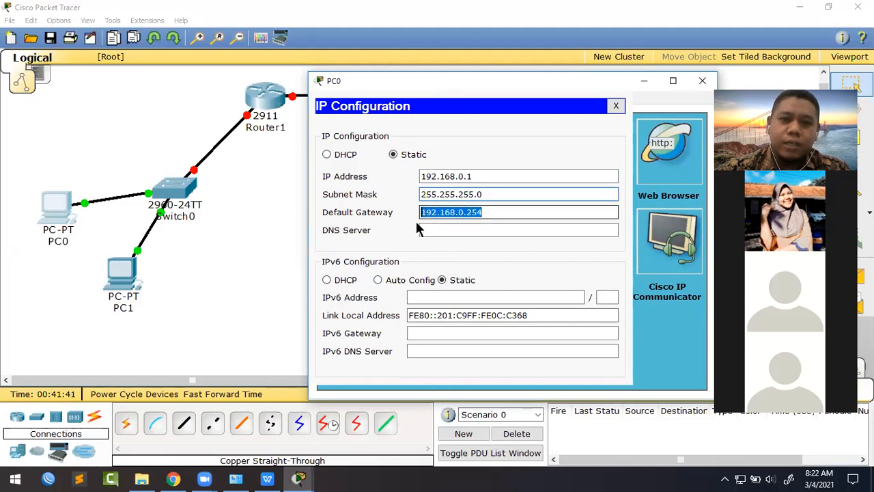
pyautogui.click(489, 213)
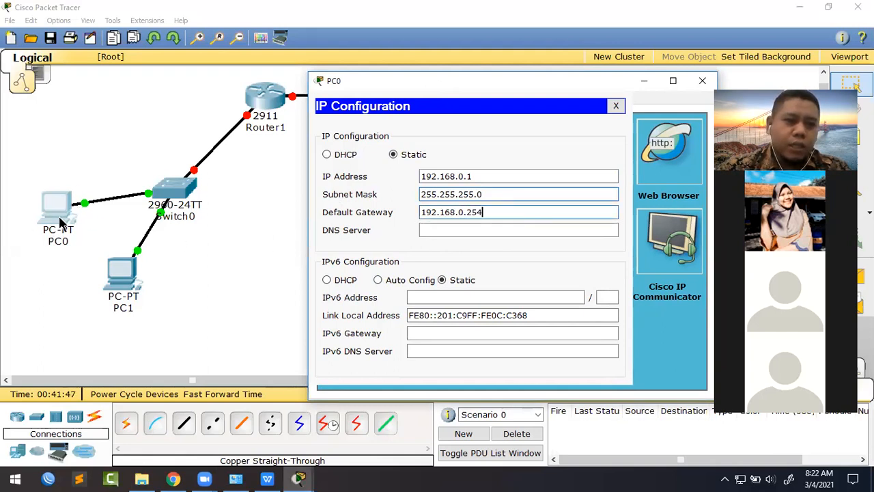
pyautogui.moveTo(456, 92); pyautogui.dragTo(563, 92)
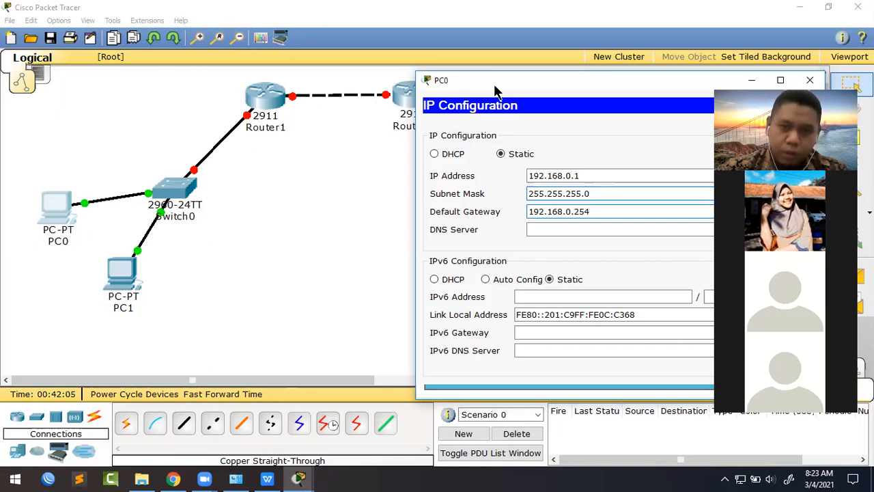
pyautogui.moveTo(502, 87); pyautogui.dragTo(420, 80)
pyautogui.moveTo(509, 205); pyautogui.dragTo(439, 205)
pyautogui.click(519, 205)
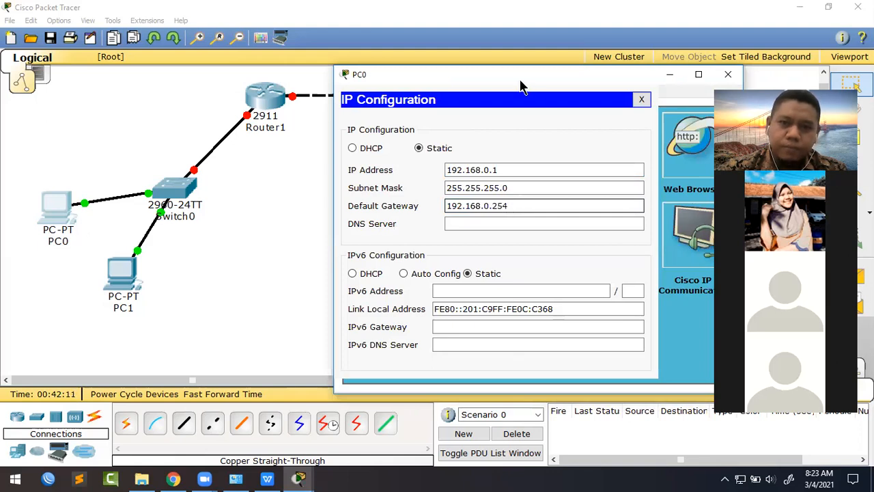
pyautogui.moveTo(520, 87); pyautogui.dragTo(495, 86)
pyautogui.click(519, 225)
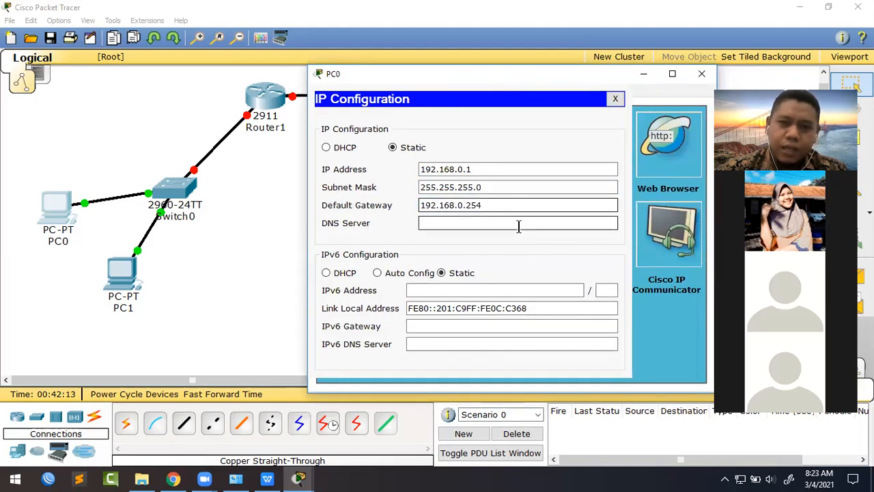
pyautogui.click(702, 74)
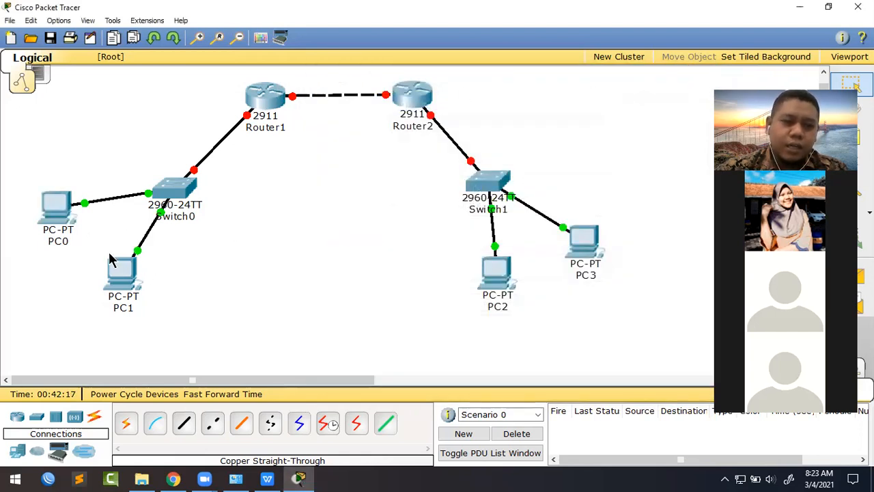
# Step: Give PC1 the static IP address 192.168.0.2 with subnet mask 255.255.255.0
pyautogui.click(119, 273)
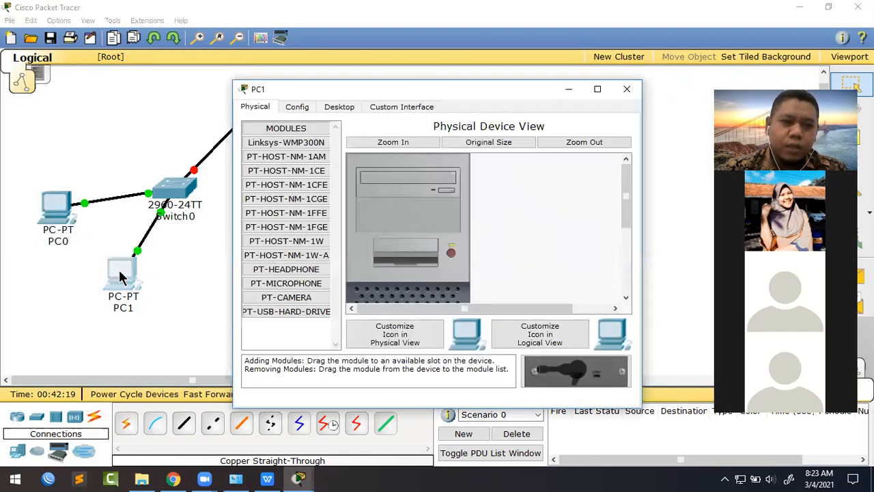
pyautogui.click(340, 109)
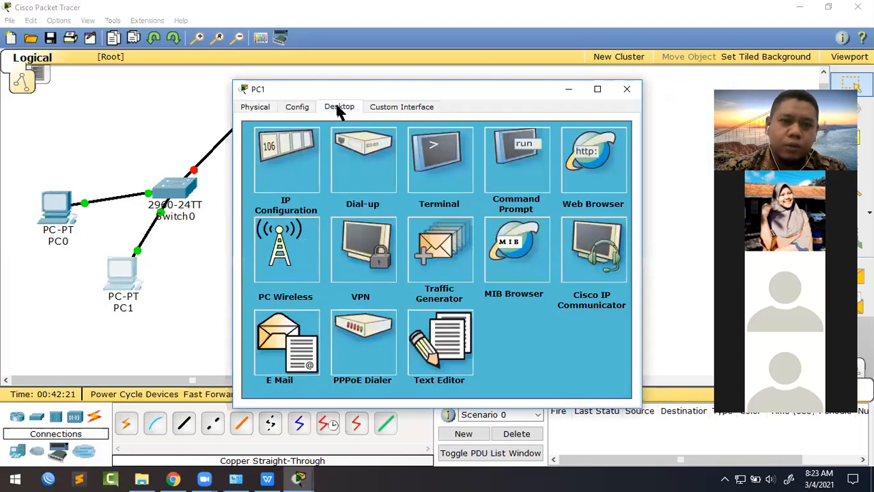
pyautogui.click(281, 150)
pyautogui.click(348, 182)
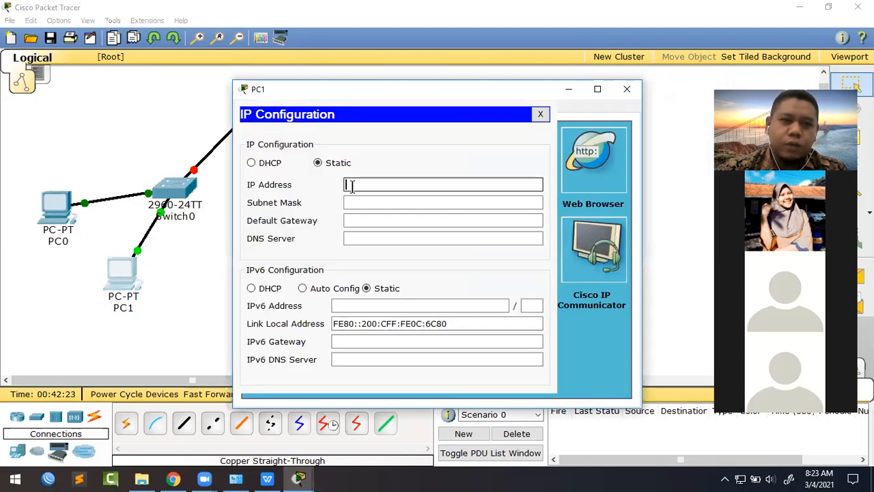
pyautogui.write('192')
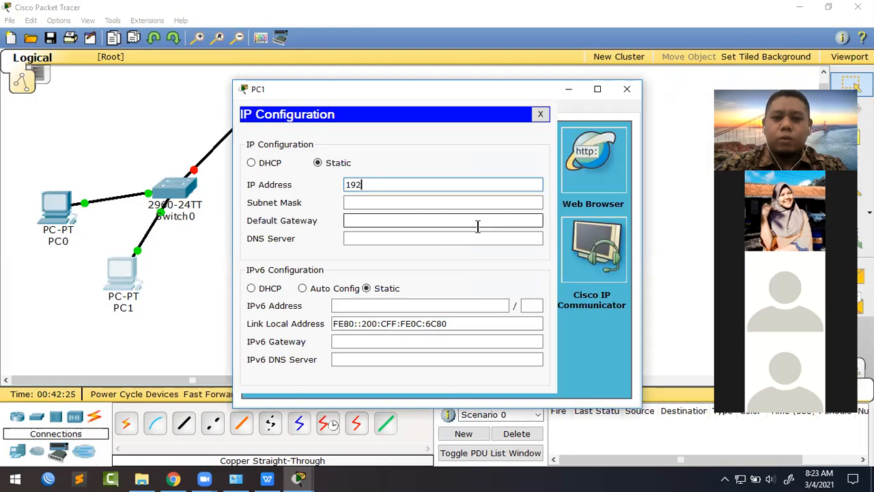
pyautogui.write('.168.0.')
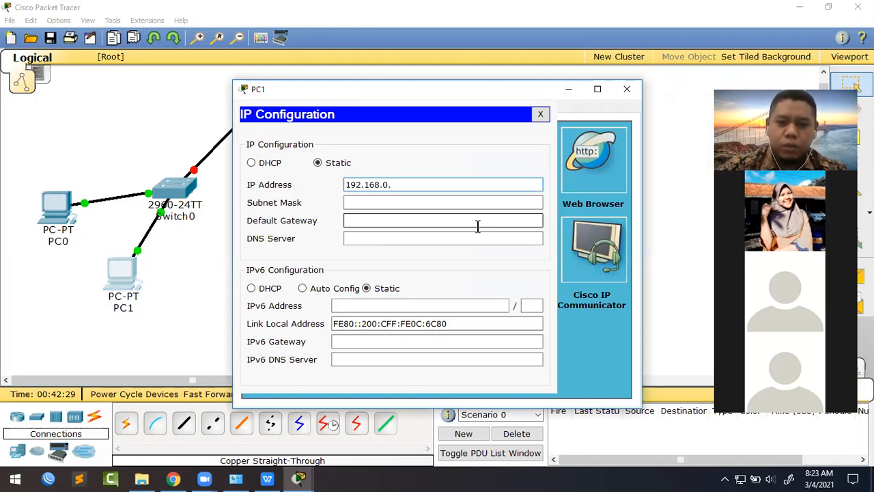
pyautogui.write('2')
pyautogui.click(492, 203)
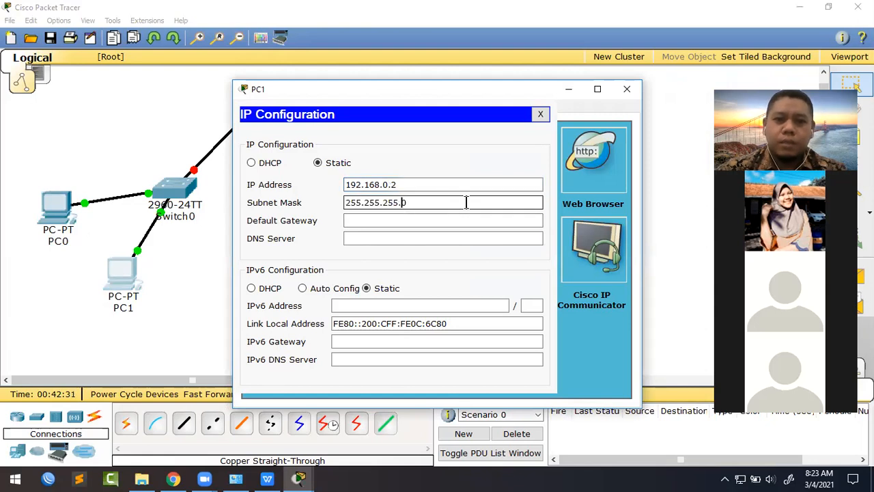
# Step: Set PC1's default gateway to 192.168.0.254 and close its configuration window
pyautogui.click(425, 224)
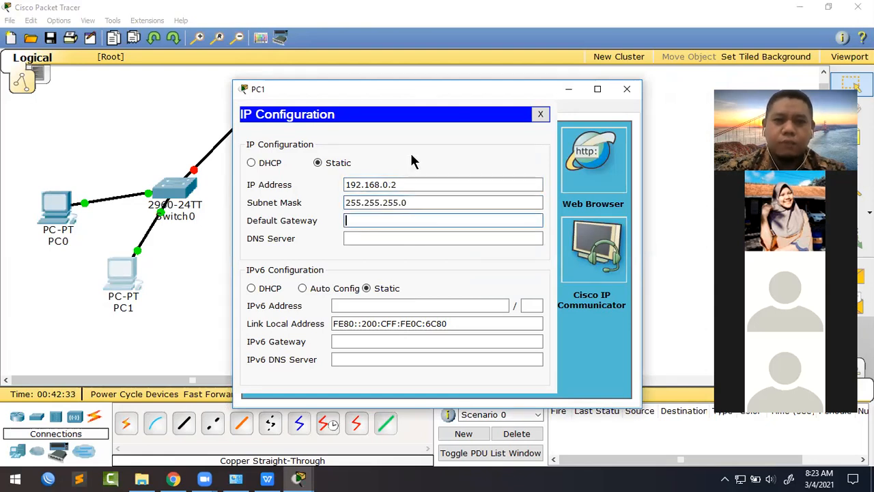
pyautogui.moveTo(341, 90); pyautogui.dragTo(447, 85)
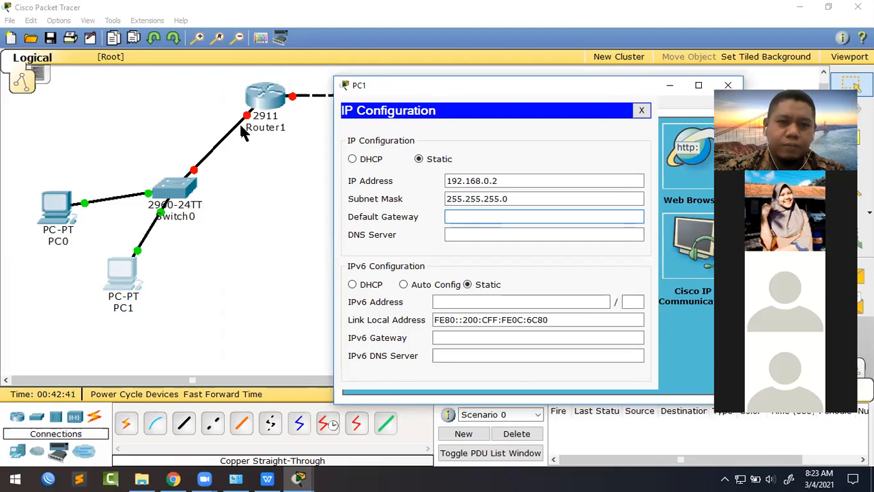
pyautogui.write('.168.0.254')
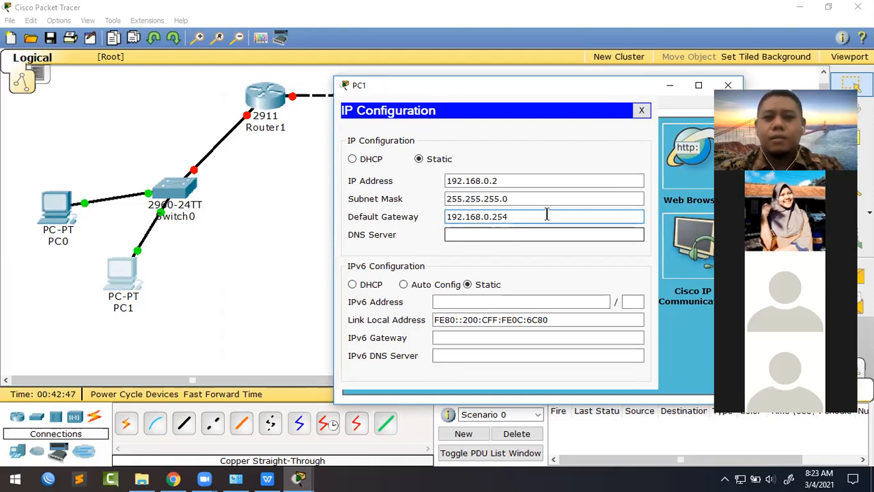
pyautogui.moveTo(581, 96); pyautogui.dragTo(556, 86)
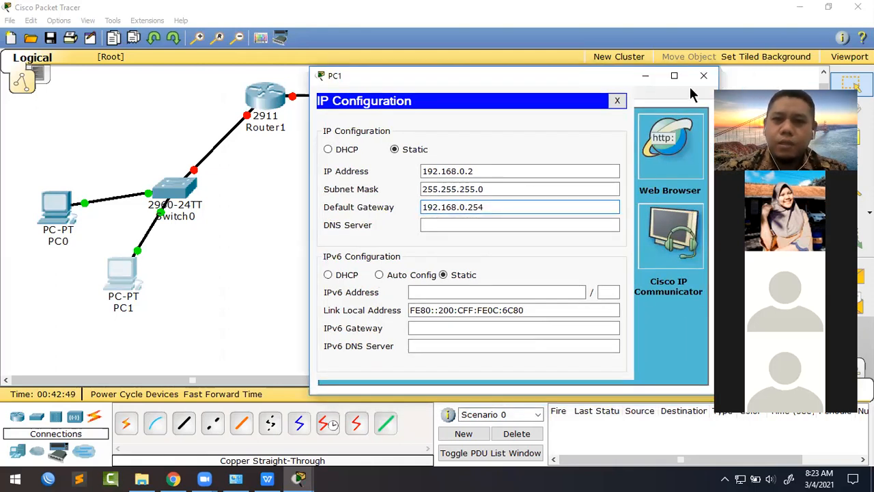
pyautogui.click(700, 77)
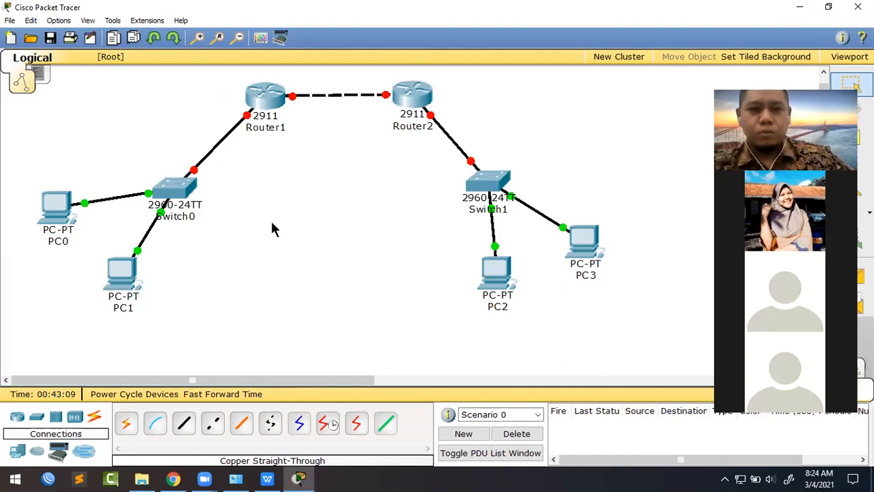
# Step: Decline the initial configuration dialog in Router1's command line interface and enlarge the router's window
pyautogui.click(269, 102)
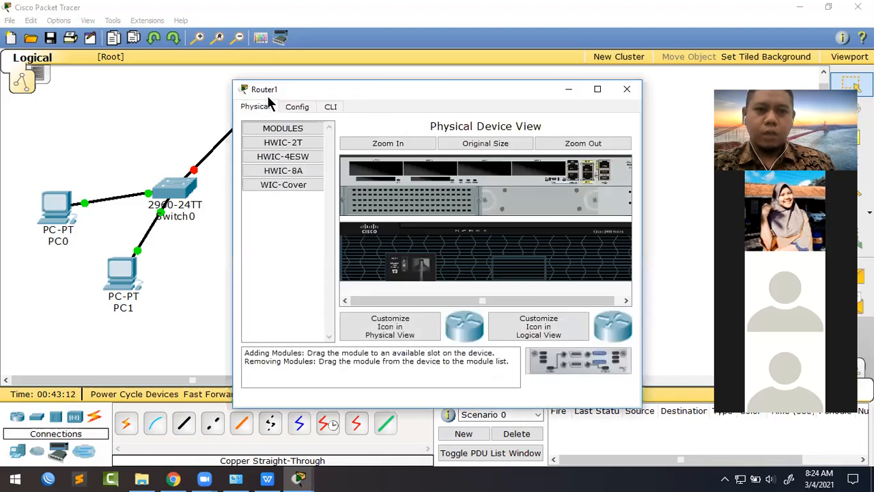
pyautogui.click(331, 108)
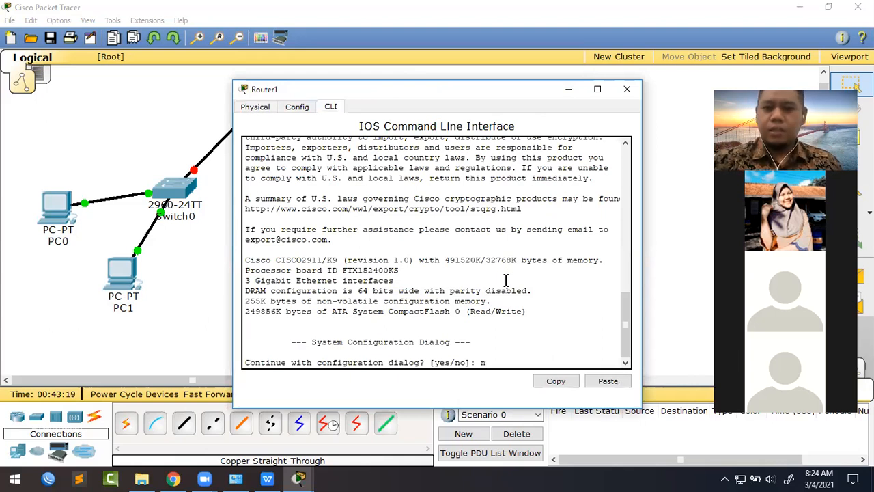
pyautogui.write('n')
pyautogui.press('Return')
pyautogui.press('Return')
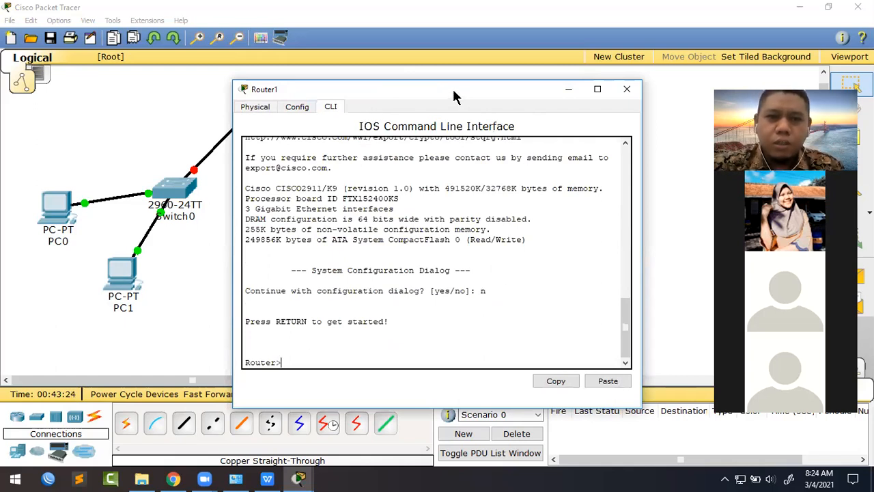
pyautogui.moveTo(455, 96); pyautogui.dragTo(487, 85)
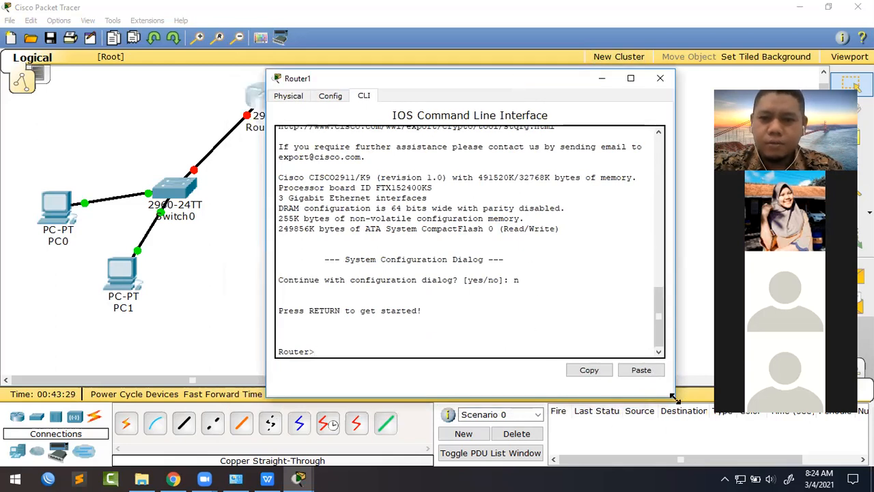
pyautogui.moveTo(673, 396); pyautogui.dragTo(711, 449)
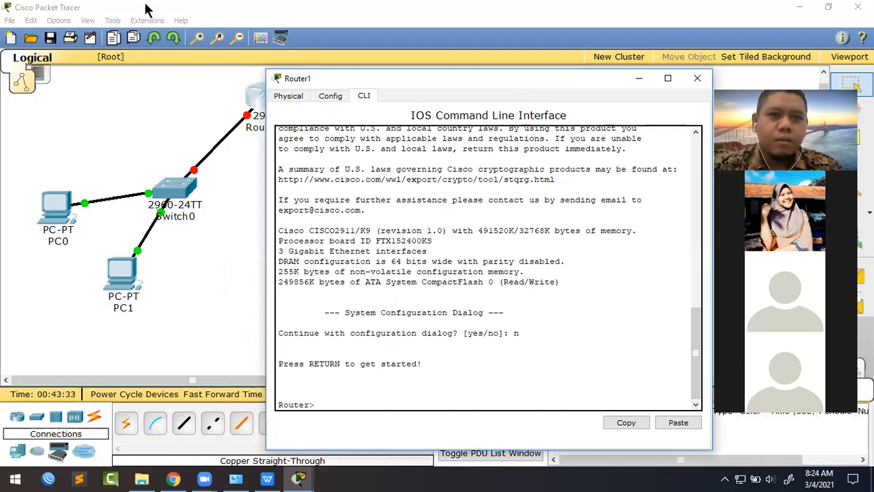
# Step: Return to Router1's command line and enter privileged mode with en, then global configuration mode with conf t
pyautogui.click(749, 26)
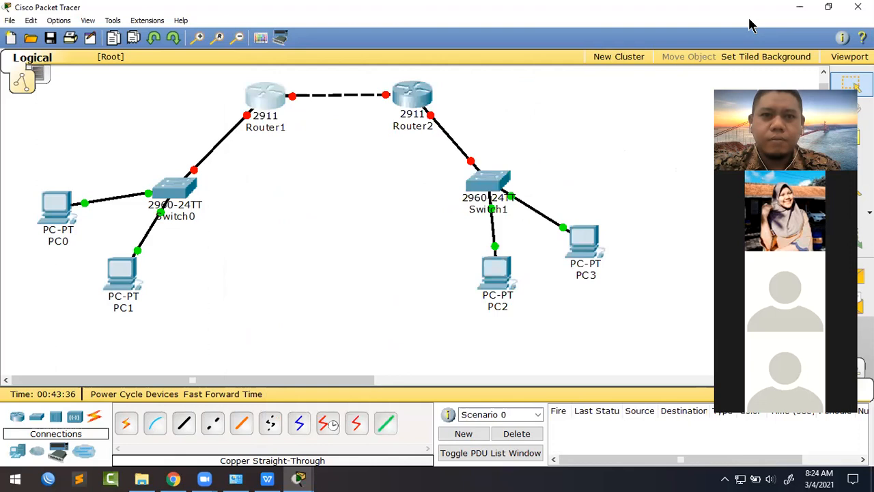
pyautogui.hotkey('alt', 'Tab')
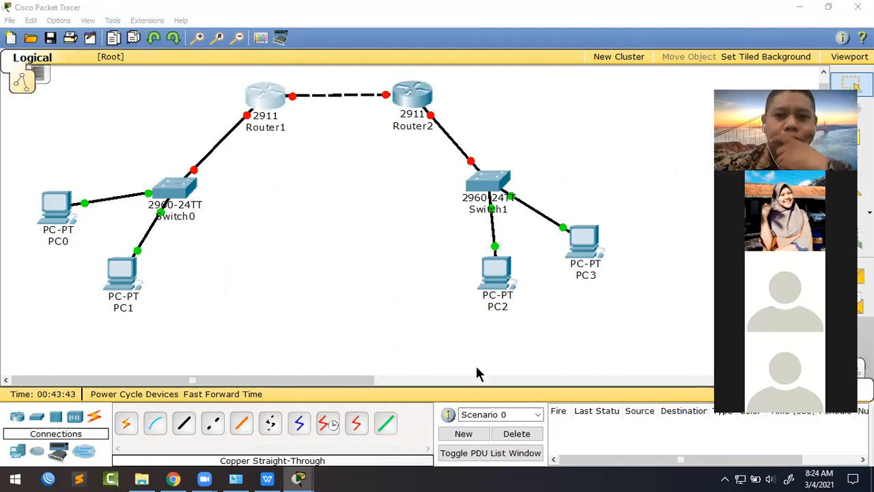
pyautogui.moveTo(299, 478)
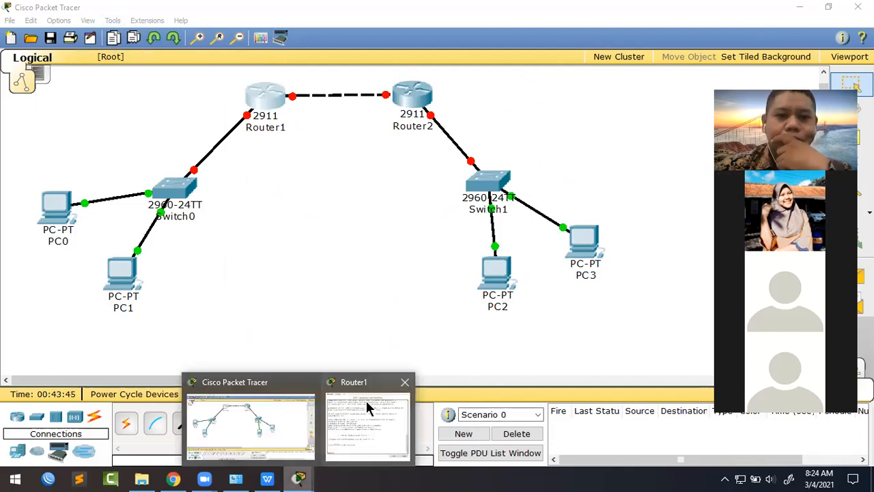
pyautogui.click(367, 418)
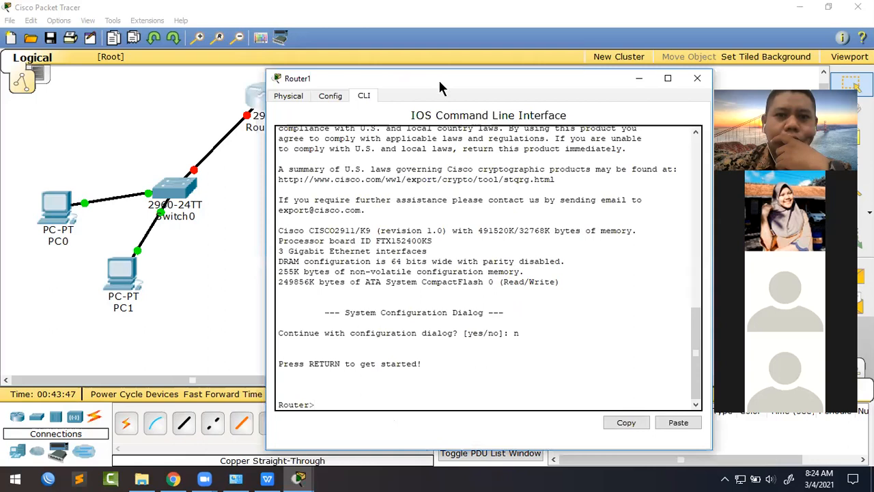
pyautogui.moveTo(441, 86); pyautogui.dragTo(435, 54)
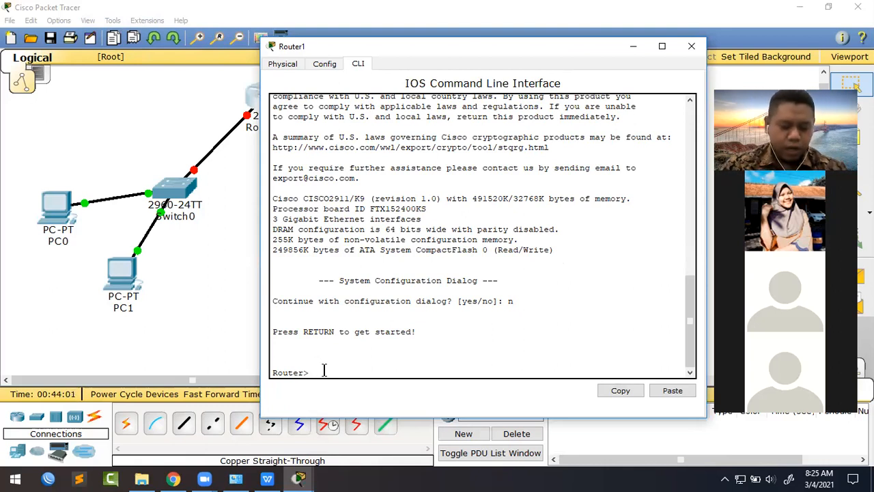
pyautogui.write('en')
pyautogui.press('Return')
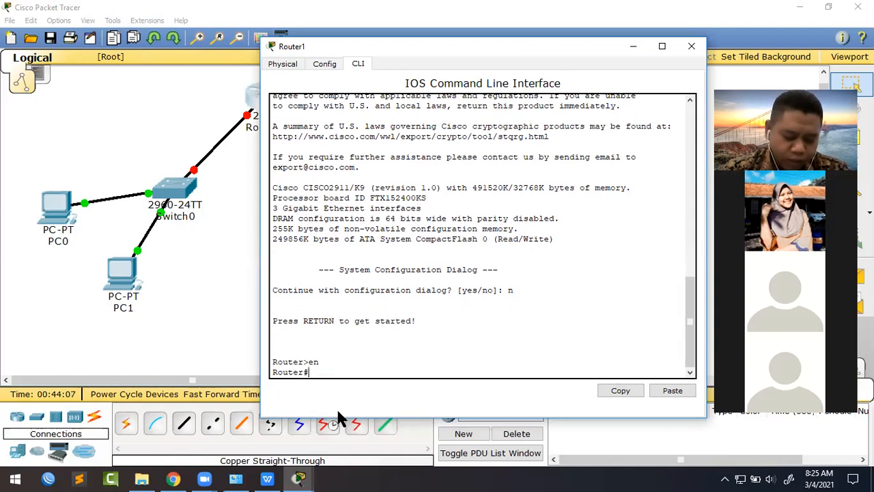
pyautogui.write('onf t')
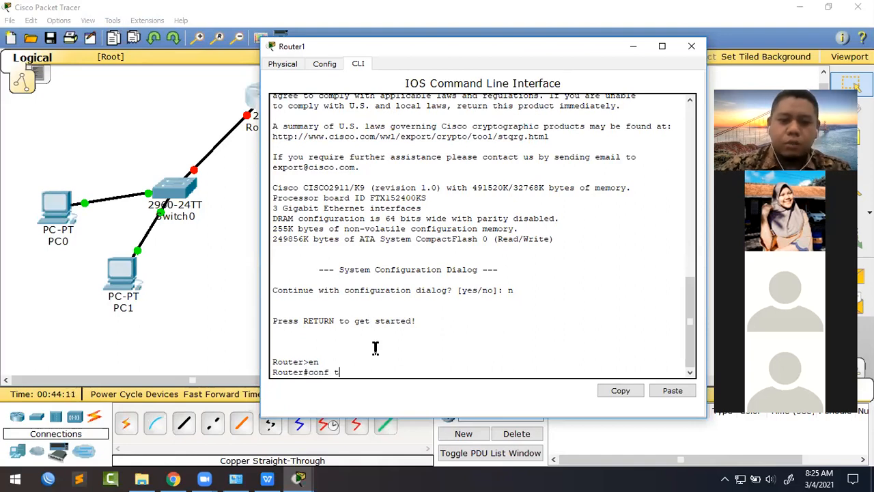
pyautogui.press('Return')
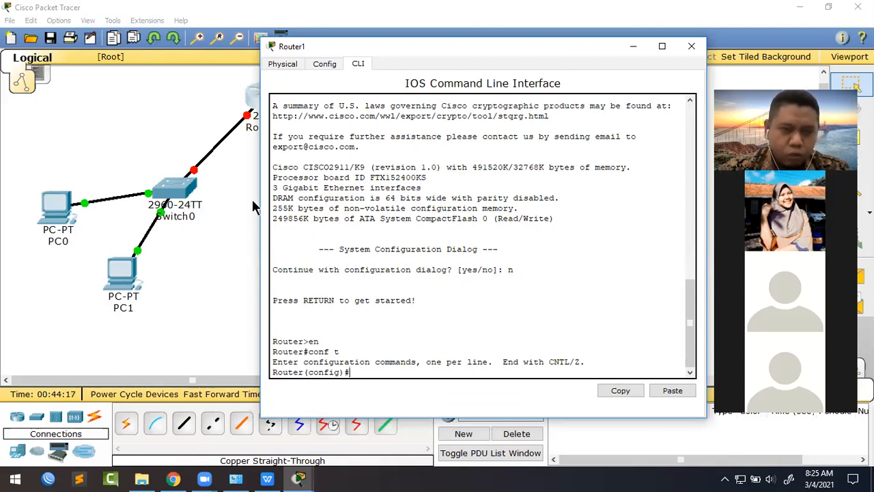
# Step: Set Router1's hostname to R-1 in global configuration mode
pyautogui.moveTo(356, 47); pyautogui.dragTo(390, 47)
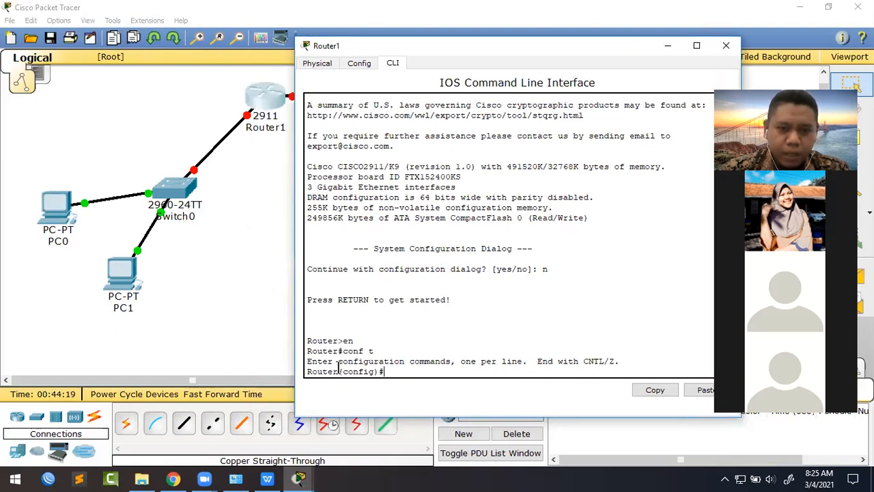
pyautogui.moveTo(337, 372)
pyautogui.mouseDown()
pyautogui.moveTo(313, 374)
pyautogui.moveTo(333, 374)
pyautogui.mouseUp()
pyautogui.click(396, 374)
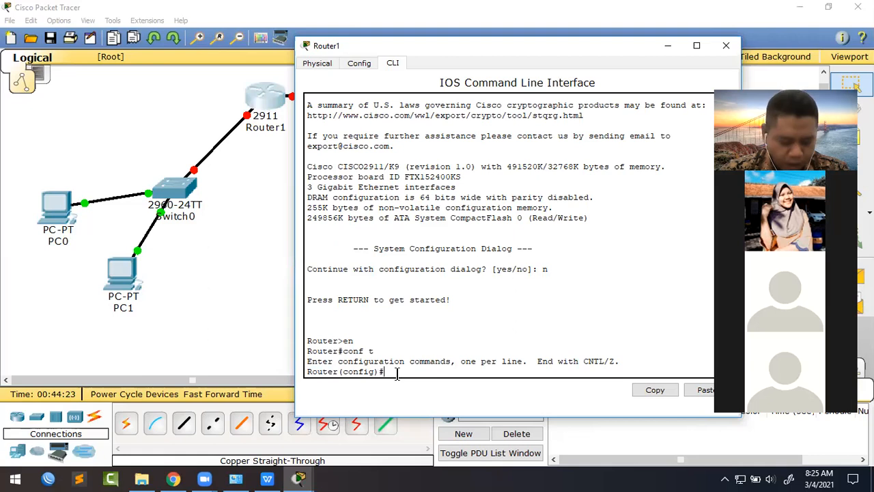
pyautogui.write('hostname')
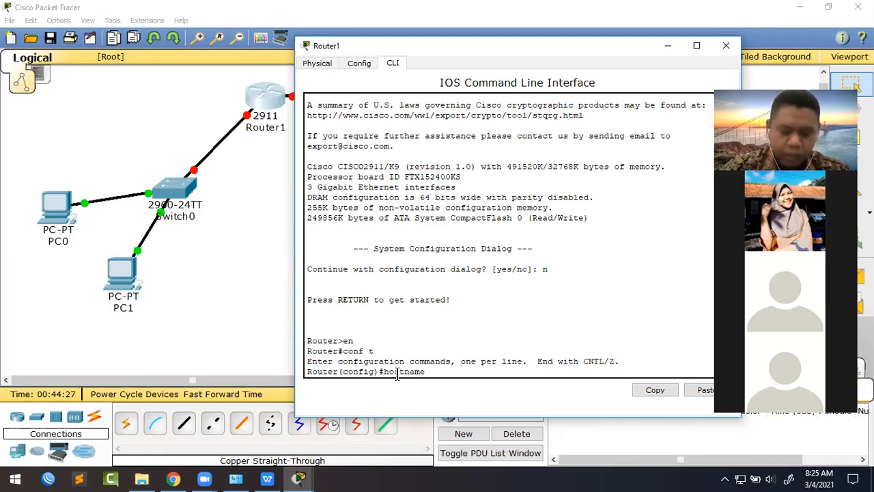
pyautogui.write(' R-1')
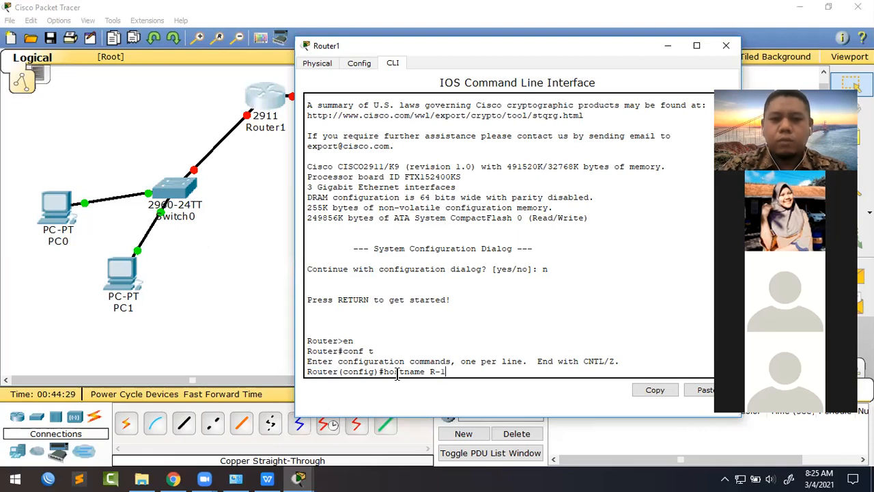
pyautogui.press('Return')
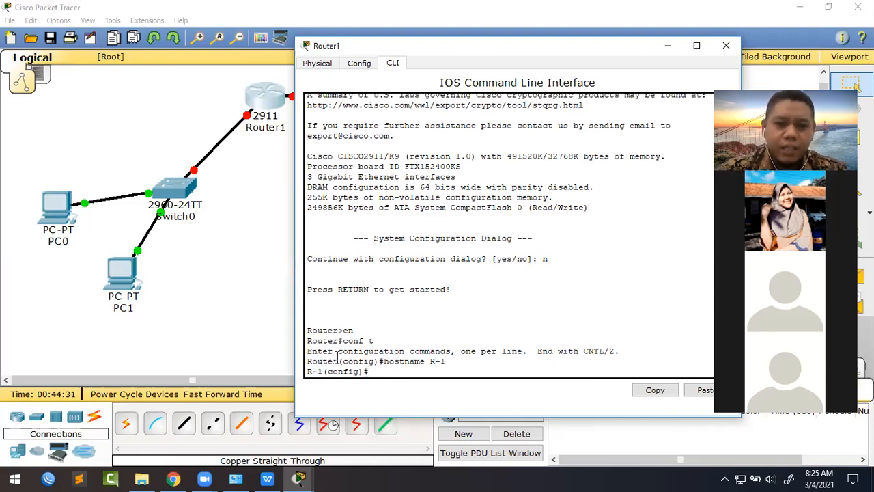
pyautogui.moveTo(336, 362); pyautogui.dragTo(393, 363)
pyautogui.click(435, 361)
pyautogui.moveTo(340, 363); pyautogui.dragTo(305, 373)
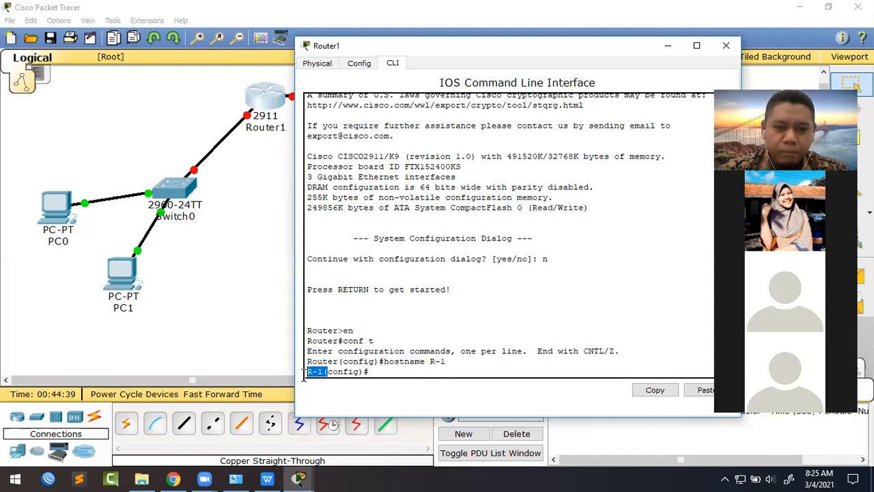
pyautogui.click(378, 372)
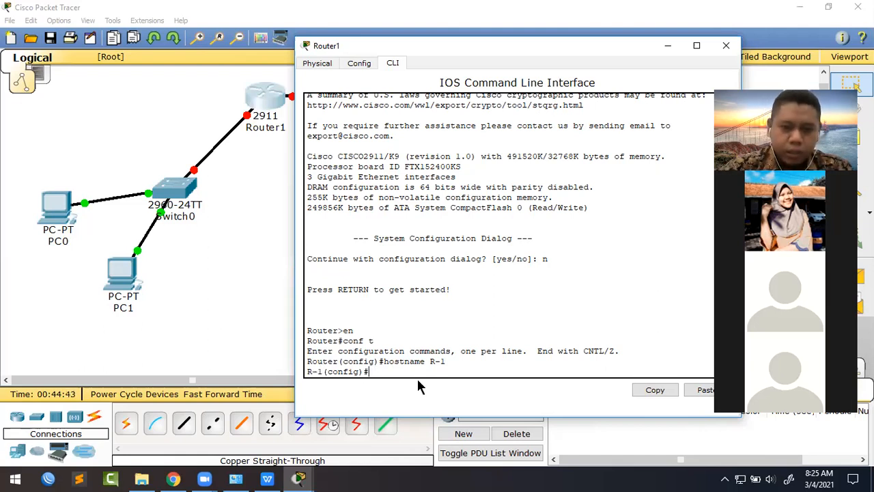
pyautogui.press('Return')
pyautogui.press('Return')
pyautogui.press('Return')
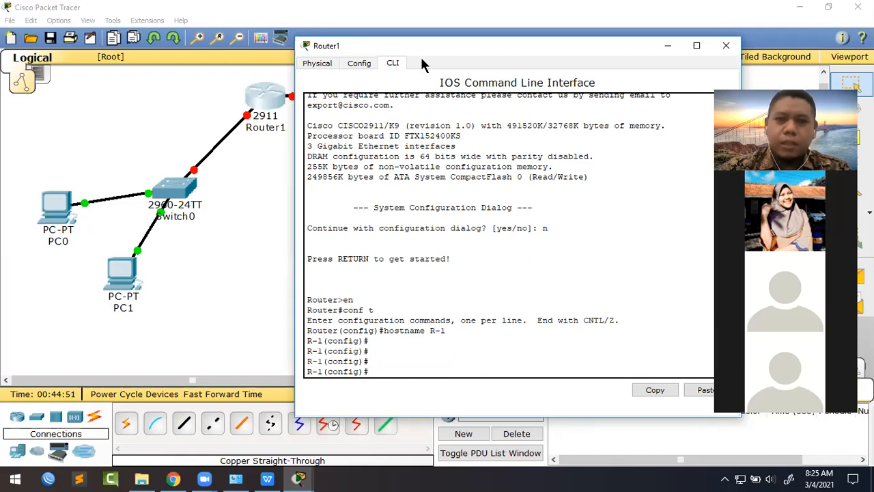
# Step: Move Router1's window off the topology and enter interface configuration mode for gig0/0
pyautogui.moveTo(421, 53); pyautogui.dragTo(507, 58)
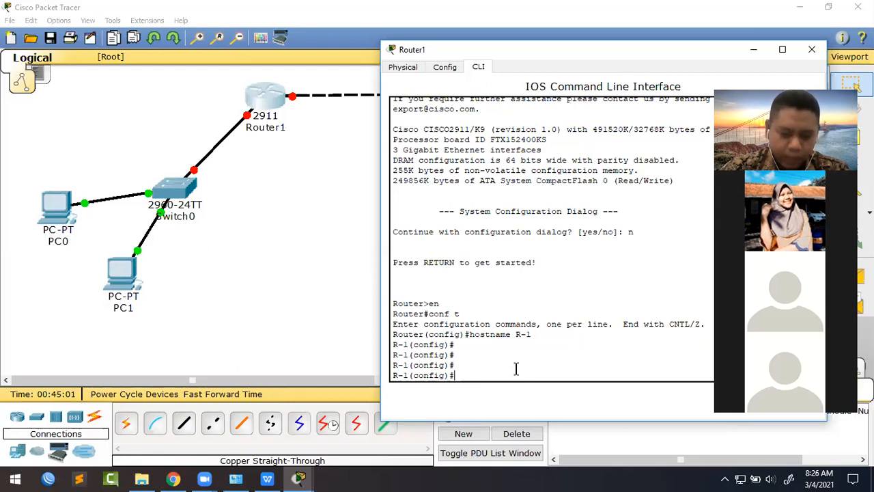
pyautogui.write('int')
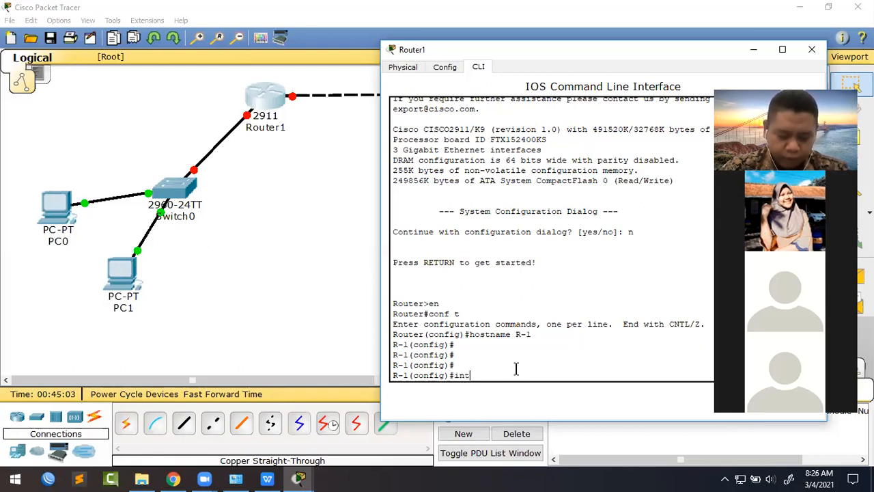
pyautogui.write(' gig')
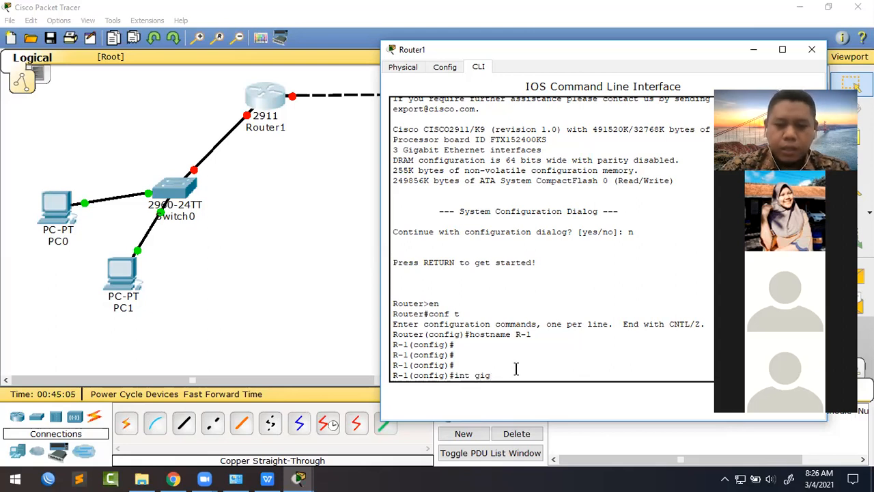
pyautogui.write('0/0')
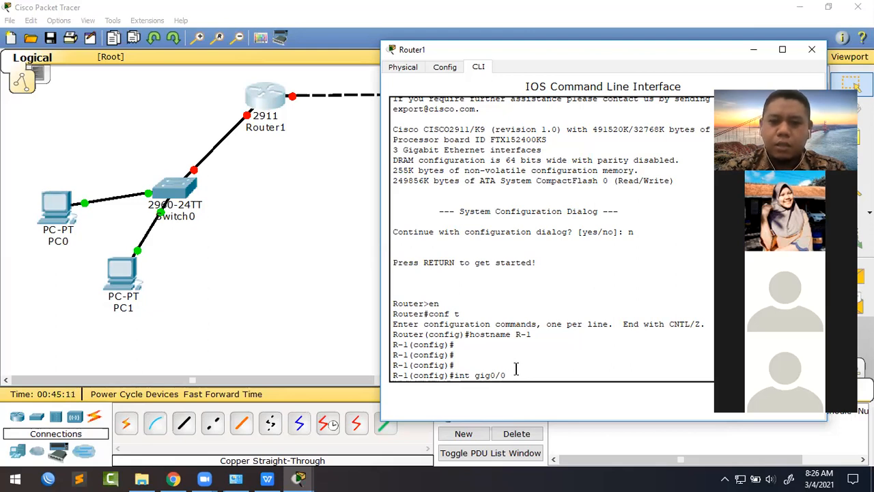
pyautogui.press('Return')
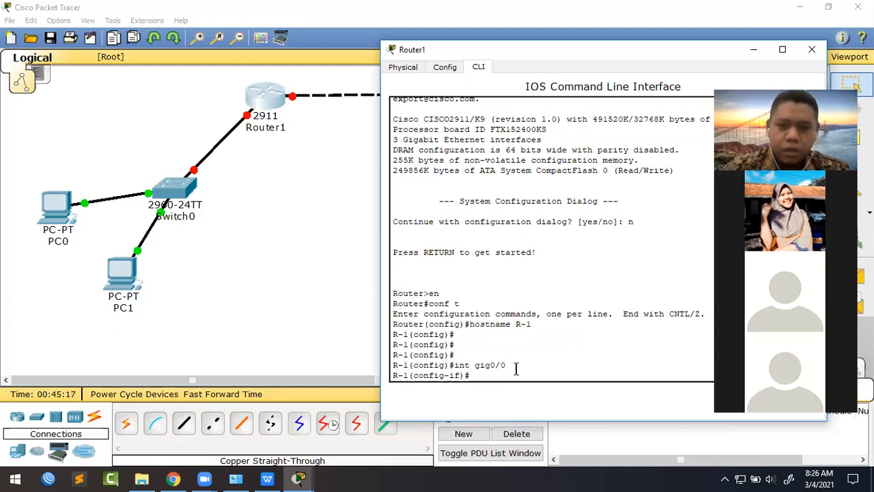
# Step: Assign IP address 10.10.10.1 with subnet mask 255.255.255.252 to Router1's gig0/0 interface
pyautogui.write('ip add')
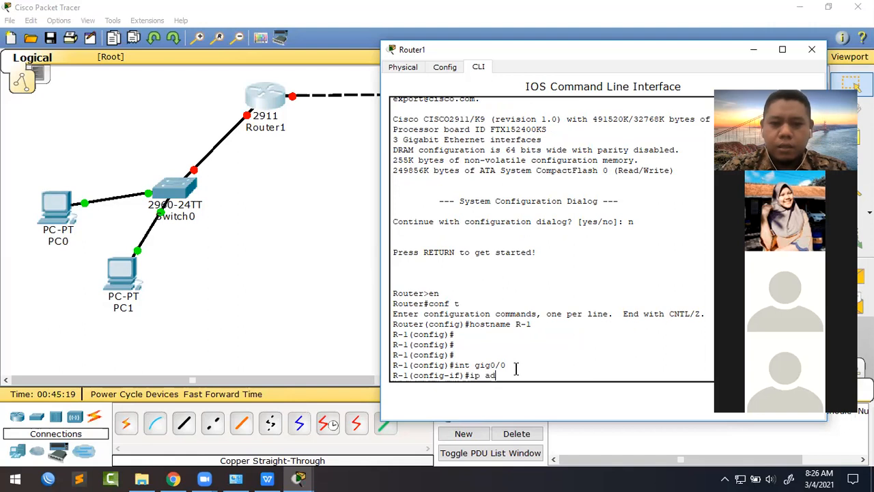
pyautogui.press('Tab')
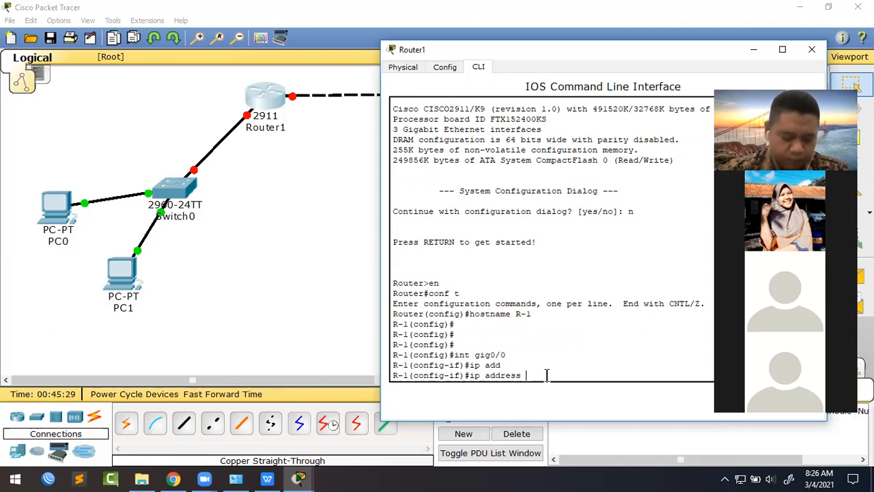
pyautogui.write('10.1')
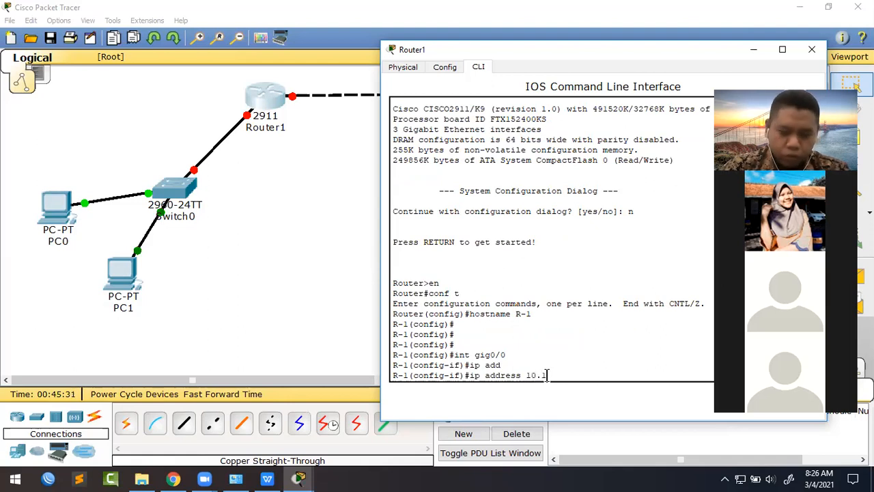
pyautogui.write('0.10.1')
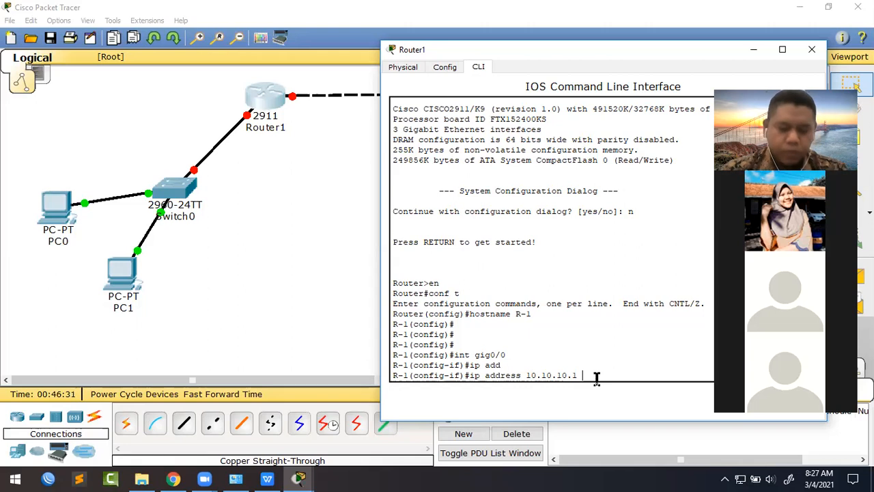
pyautogui.write('2')
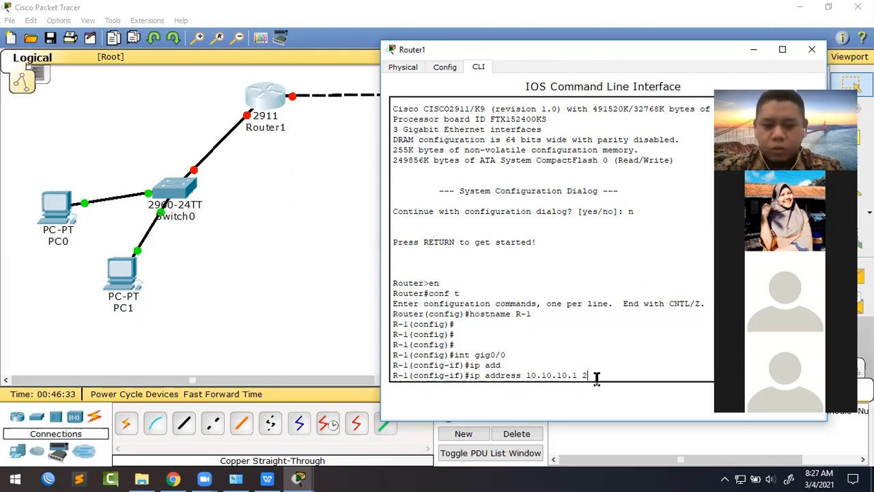
pyautogui.write('55.255.')
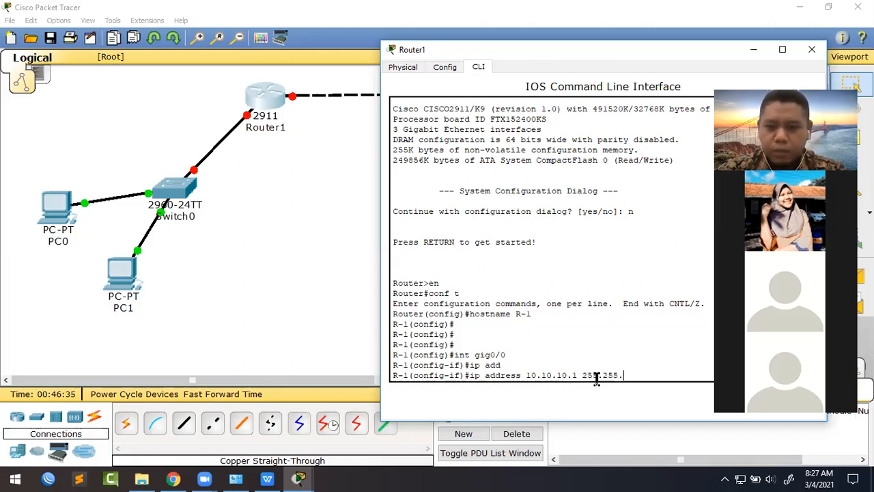
pyautogui.write('255.')
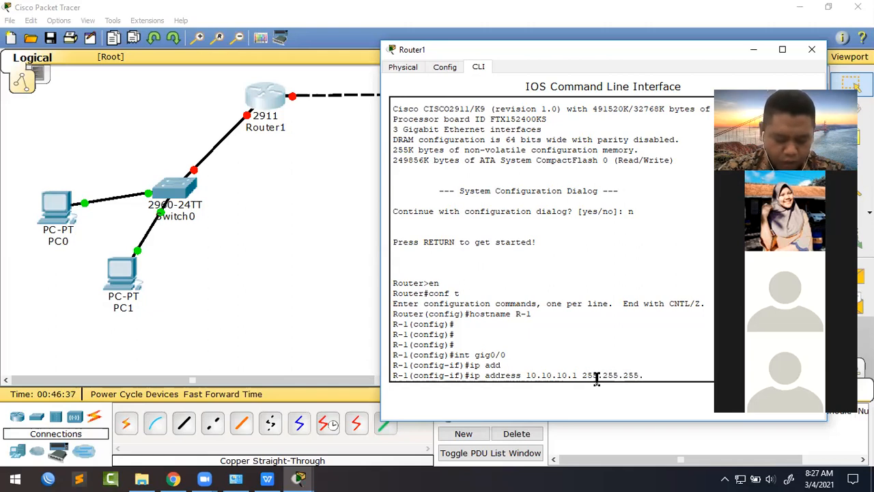
pyautogui.write('252')
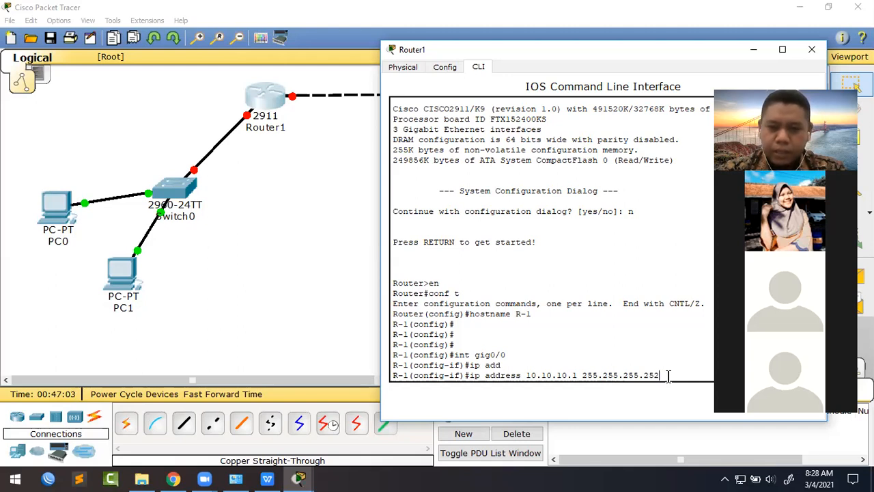
pyautogui.press('Return')
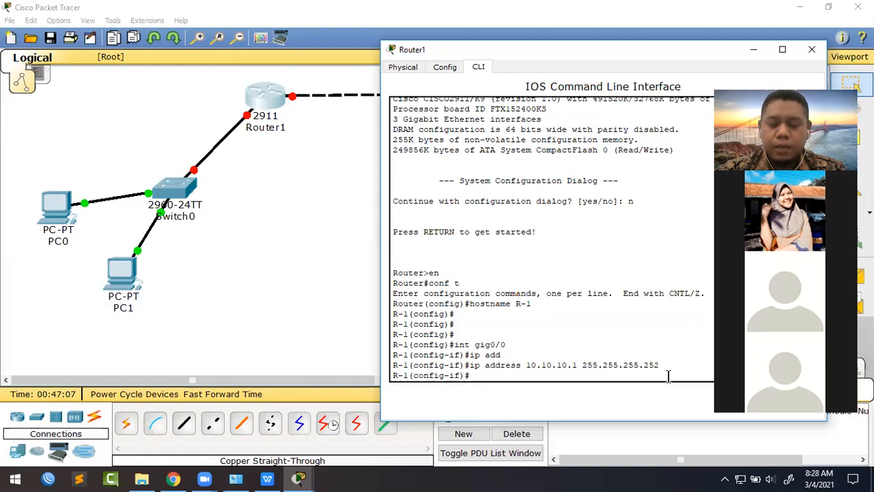
# Step: Enable Router1's gig0/0 interface with no shut, get back to a clean interface configuration prompt and reposition the router's window
pyautogui.write('no shut')
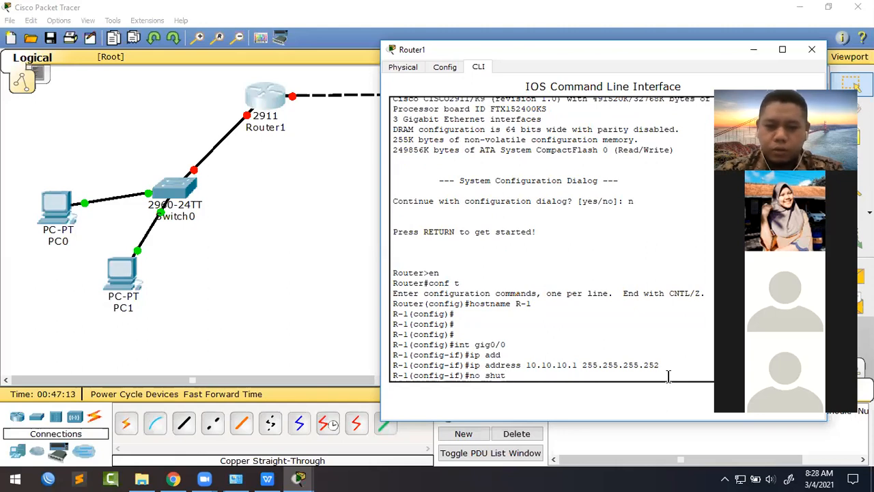
pyautogui.press('Return')
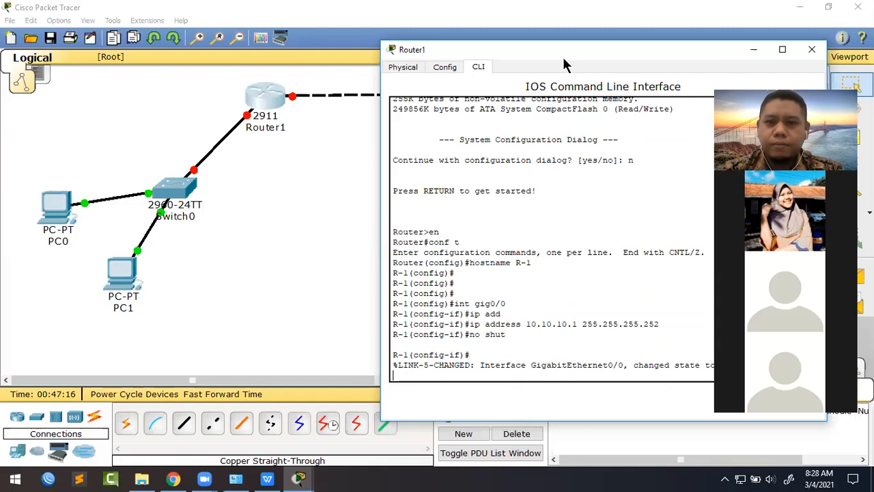
pyautogui.moveTo(564, 64); pyautogui.dragTo(427, 64)
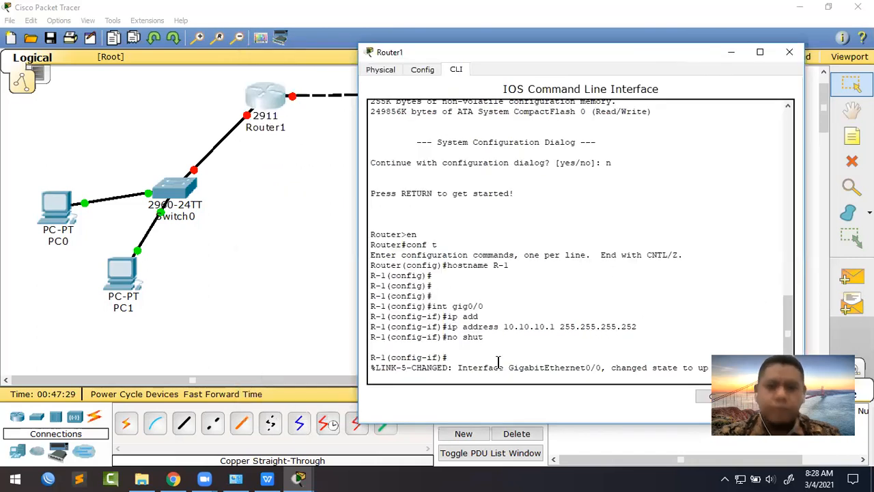
pyautogui.press('Return')
pyautogui.press('Return')
pyautogui.press('Return')
pyautogui.press('Return')
pyautogui.press('Return')
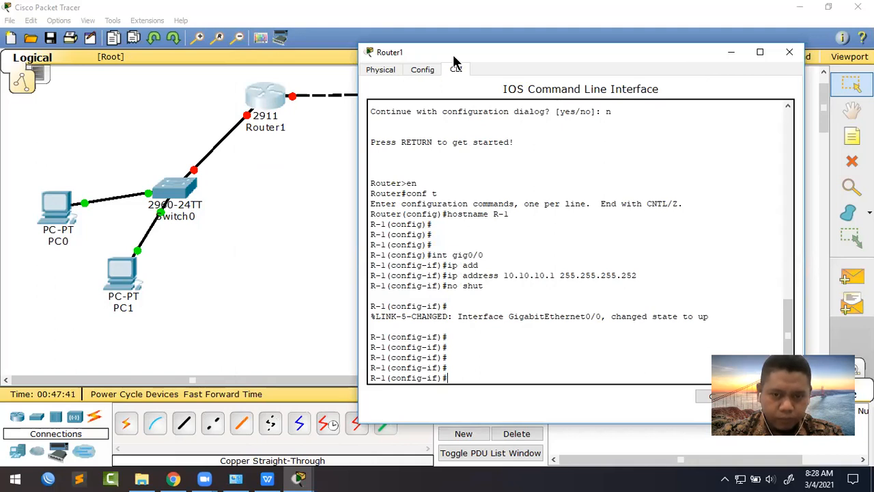
pyautogui.moveTo(454, 55); pyautogui.dragTo(447, 21)
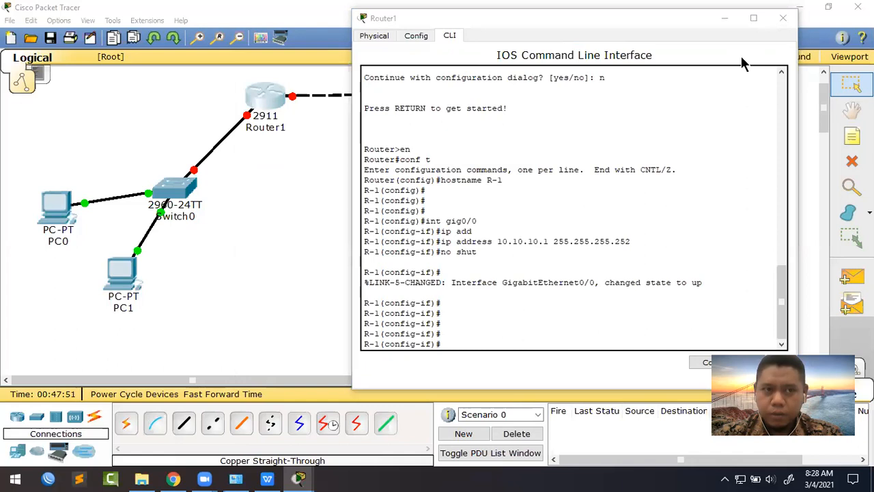
# Step: Reposition Router1's window and exit the gig0/0 interface configuration to a clean global configuration prompt
pyautogui.click(652, 25)
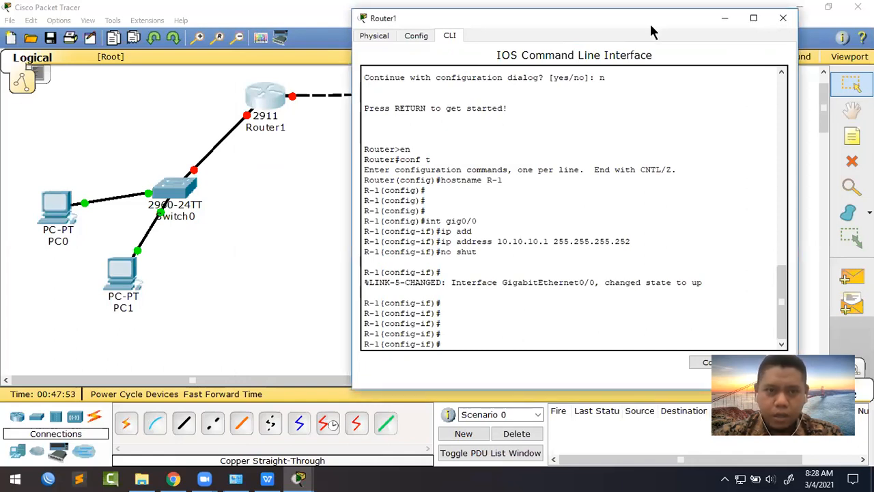
pyautogui.moveTo(650, 21); pyautogui.dragTo(655, 52)
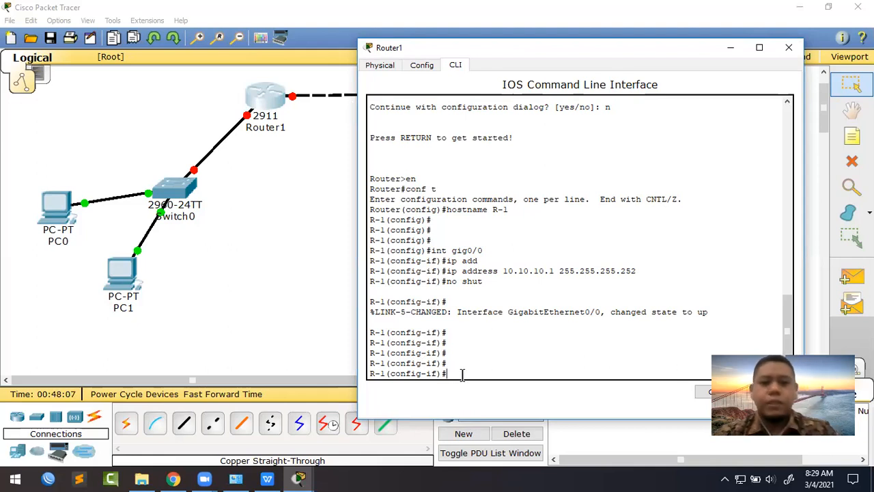
pyautogui.write('exit')
pyautogui.press('Return')
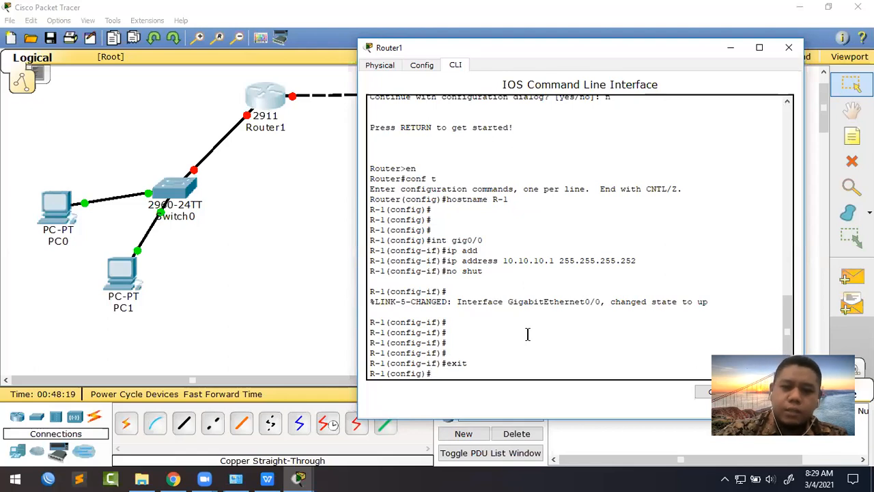
pyautogui.press('Return')
pyautogui.press('Return')
pyautogui.press('Return')
pyautogui.press('Return')
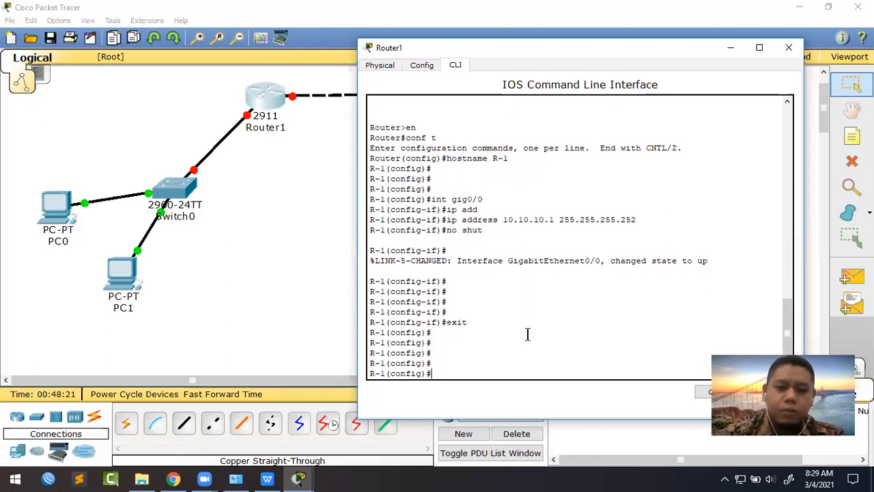
# Step: Enter interface configuration mode for Router1's gig0/1 and assign it IP address 192.168.0.254 with subnet mask 255.255.255.0
pyautogui.write('int gig0/1')
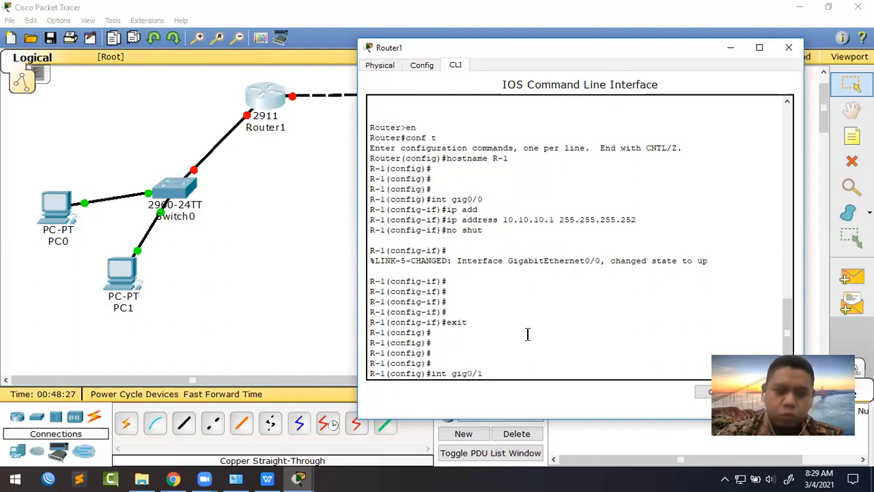
pyautogui.press('Return')
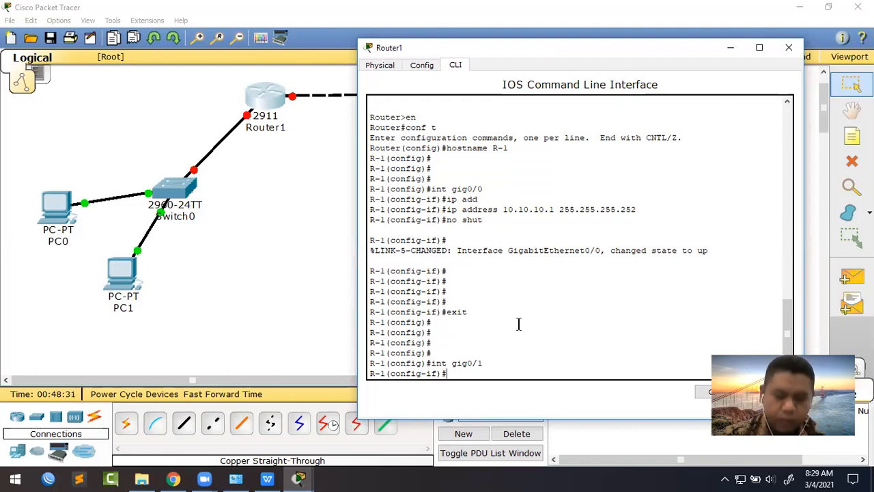
pyautogui.write('ip add')
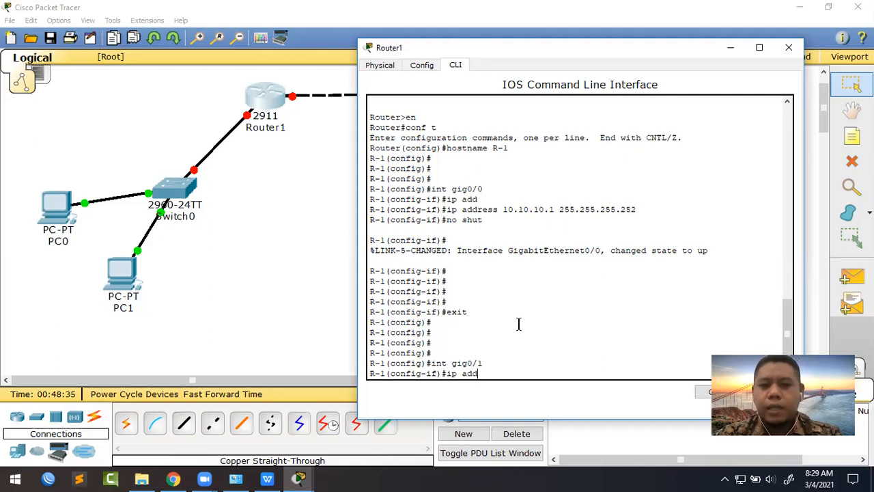
pyautogui.write('ress')
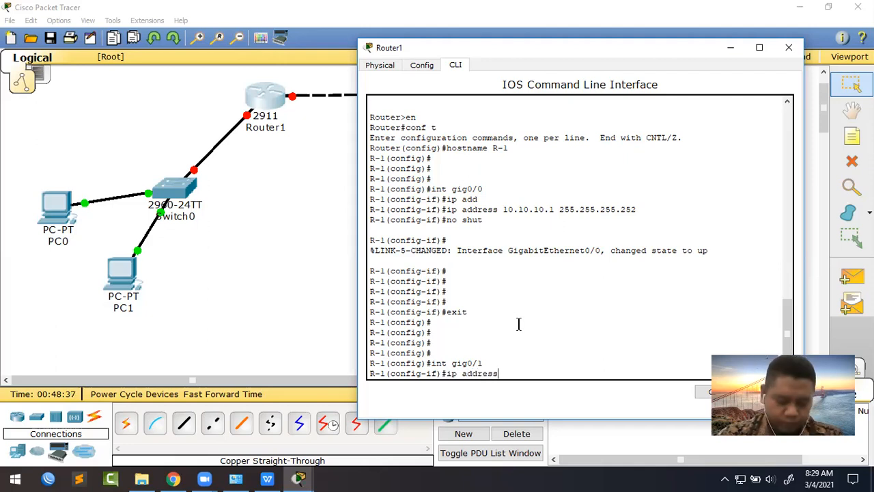
pyautogui.write(' 19')
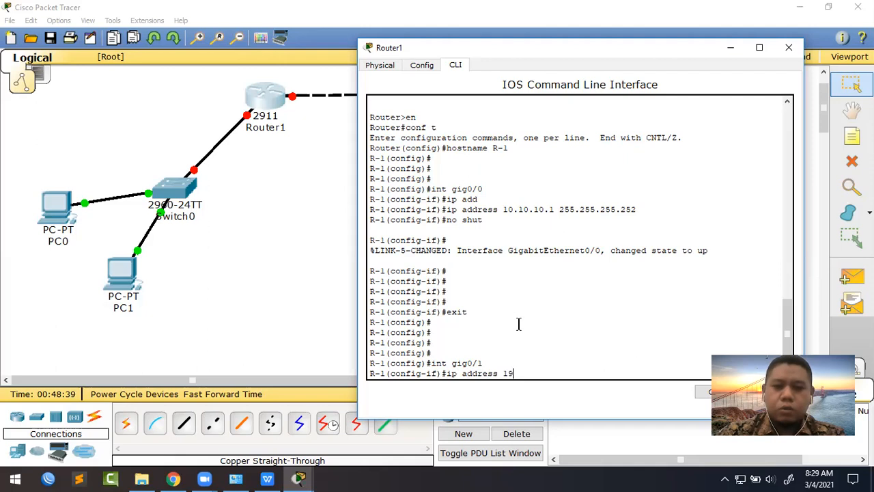
pyautogui.write('2.168.0.254')
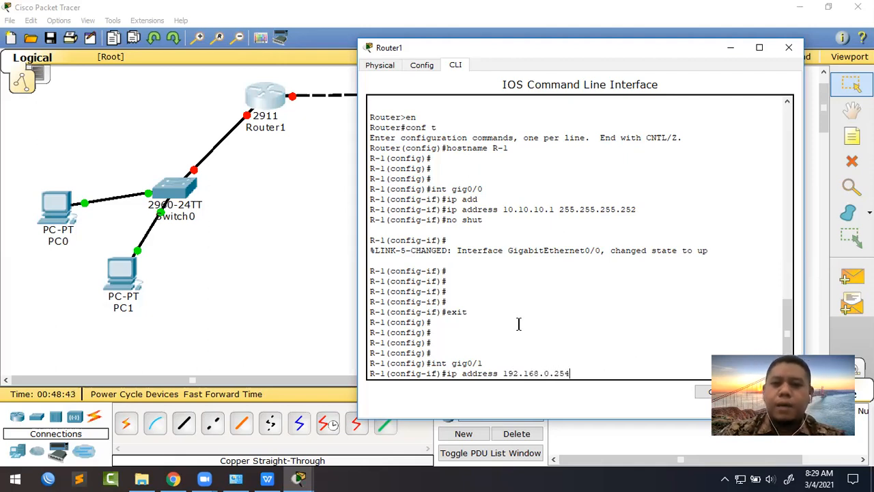
pyautogui.write(' 255.')
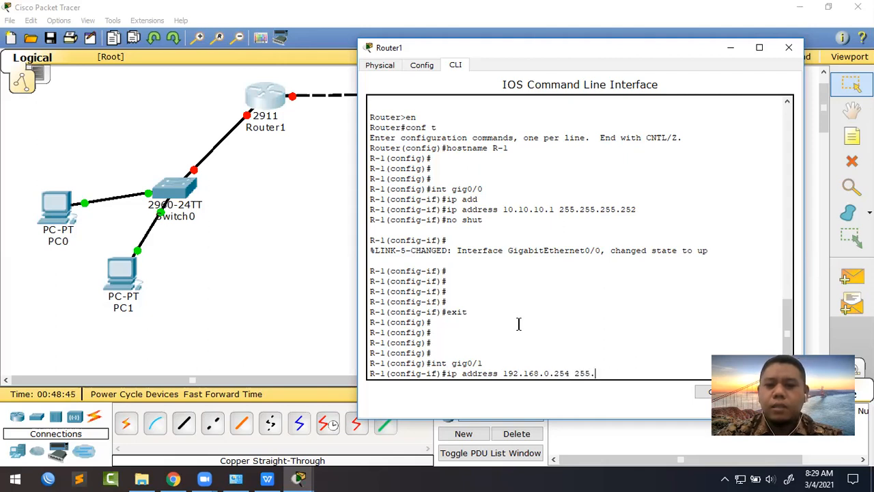
pyautogui.write('255.255.')
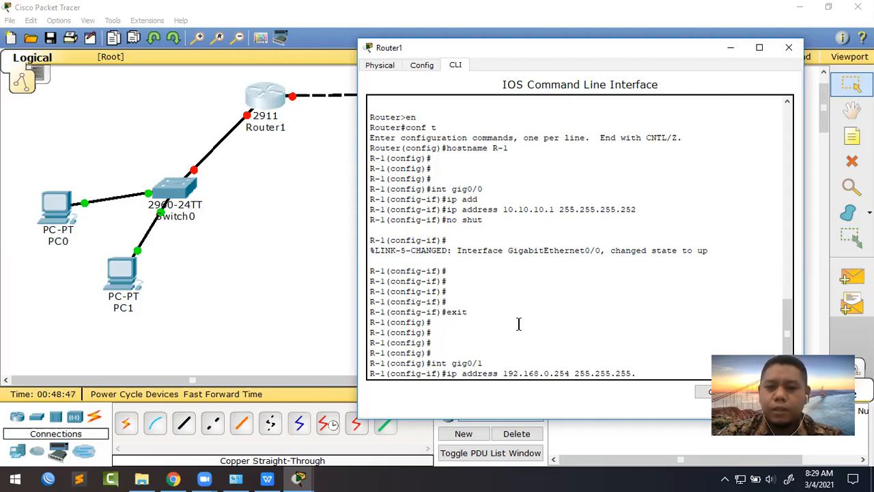
pyautogui.write('0')
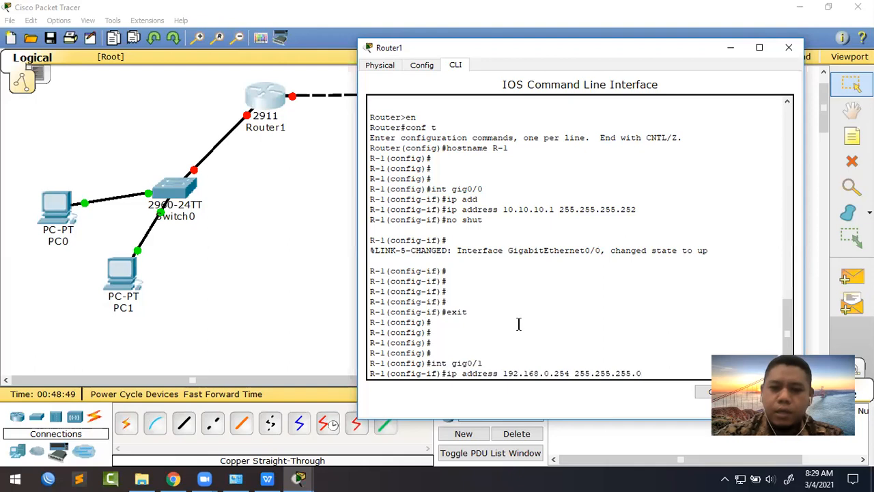
pyautogui.press('Return')
# Step: Enable Router1's gig0/1 interface with no shut and exit to a clean global configuration prompt
pyautogui.write('no shut')
pyautogui.press('Return')
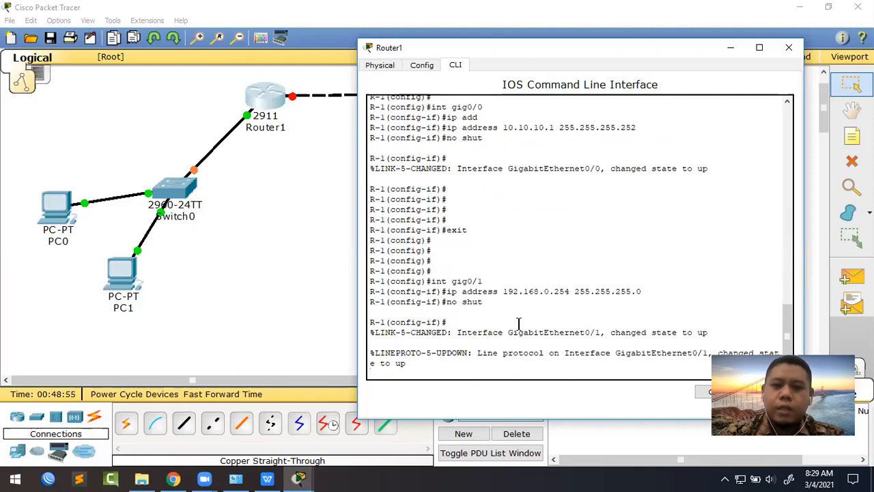
pyautogui.press('Return')
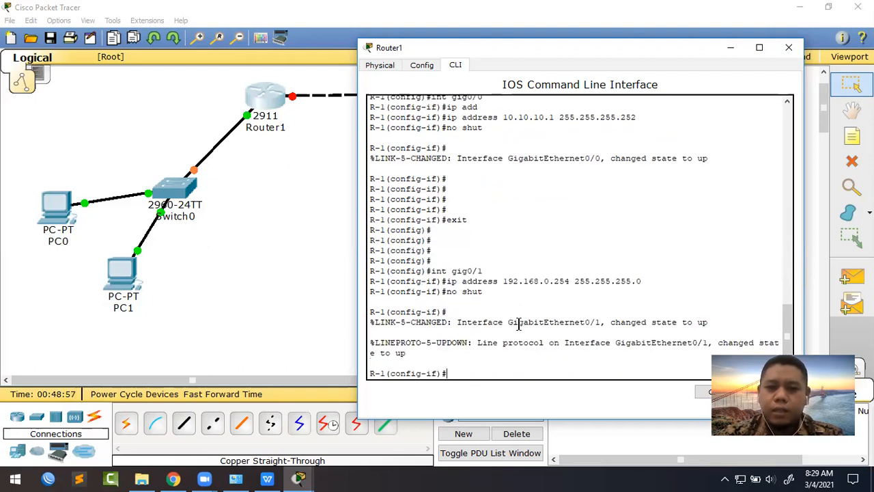
pyautogui.write('exit')
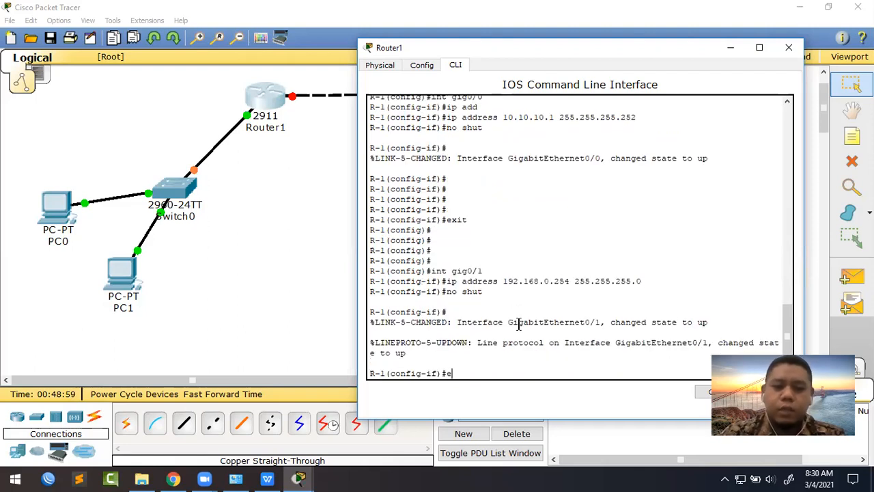
pyautogui.press('Return')
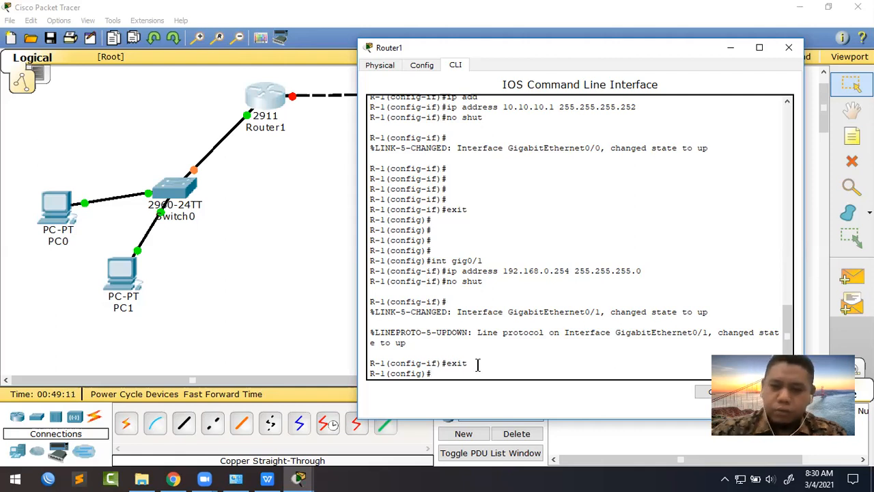
pyautogui.press('Return')
pyautogui.press('Return')
pyautogui.press('Return')
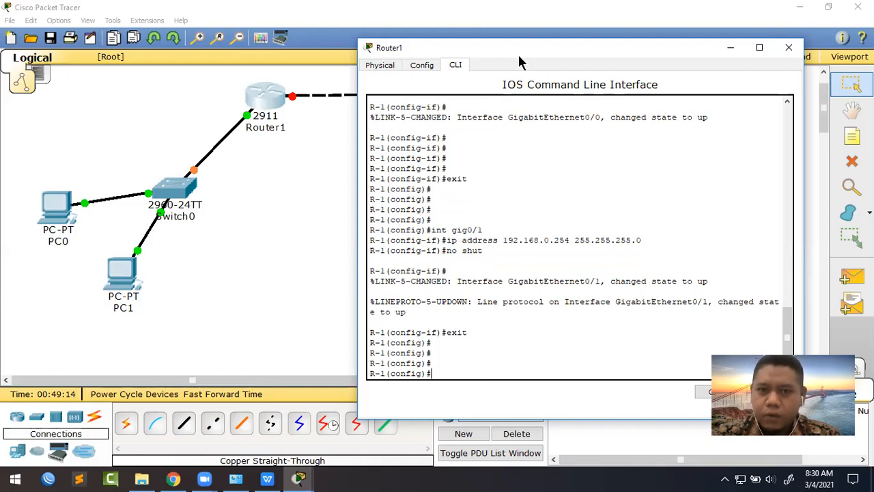
# Step: Move Router1's window aside to examine the whole topology, and bring the CLI back into view
pyautogui.moveTo(519, 57); pyautogui.dragTo(624, 34)
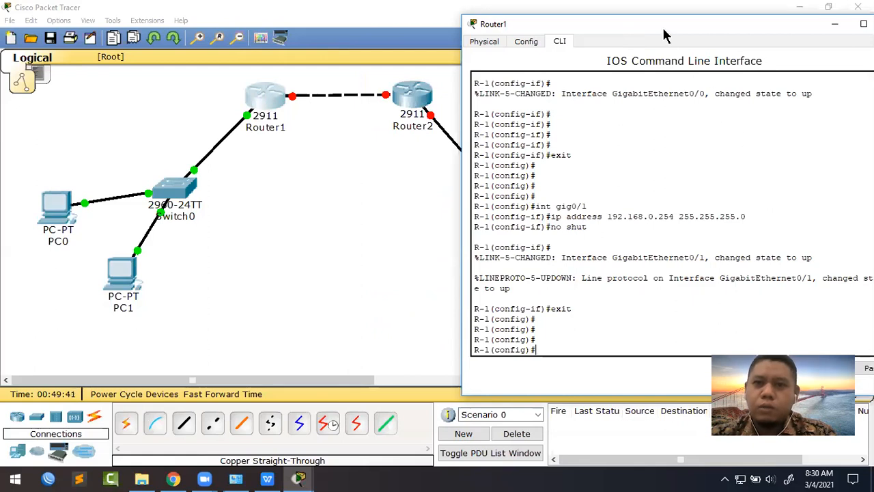
pyautogui.moveTo(666, 35); pyautogui.dragTo(832, 35)
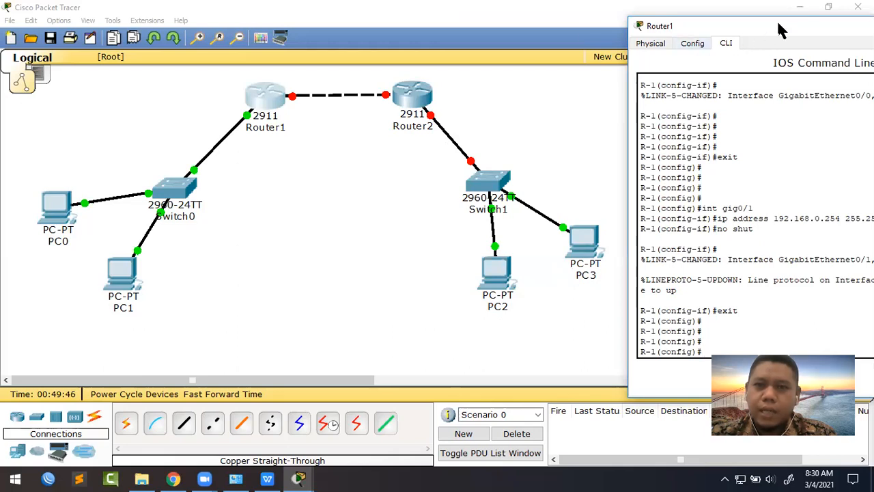
pyautogui.moveTo(782, 31); pyautogui.dragTo(618, 21)
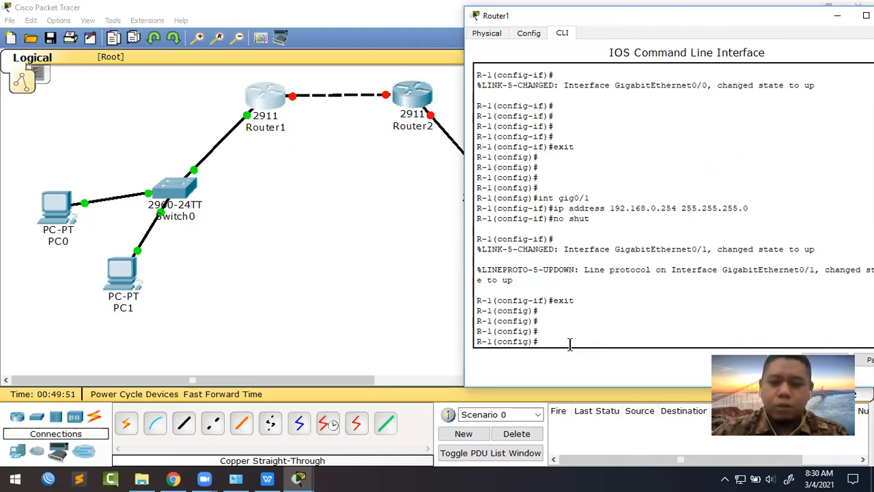
# Step: Write Router1's static route command, ip route 192.168.1.0 255.255.255.0 10.10.10.2, keeping both routers visible beside the CLI
pyautogui.write('i')
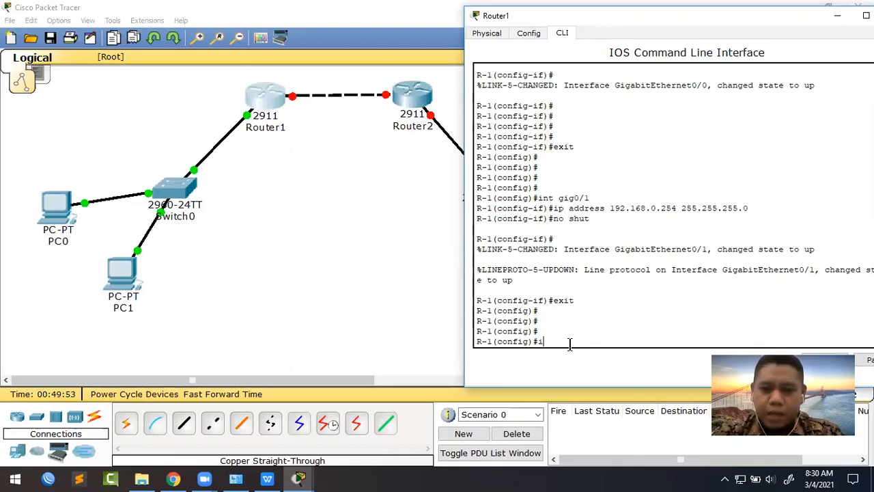
pyautogui.write('p route')
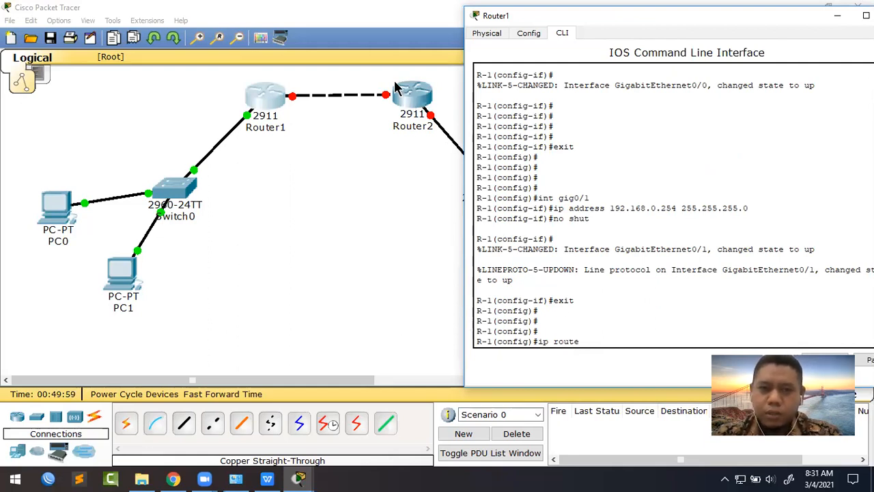
pyautogui.moveTo(618, 23); pyautogui.dragTo(708, 27)
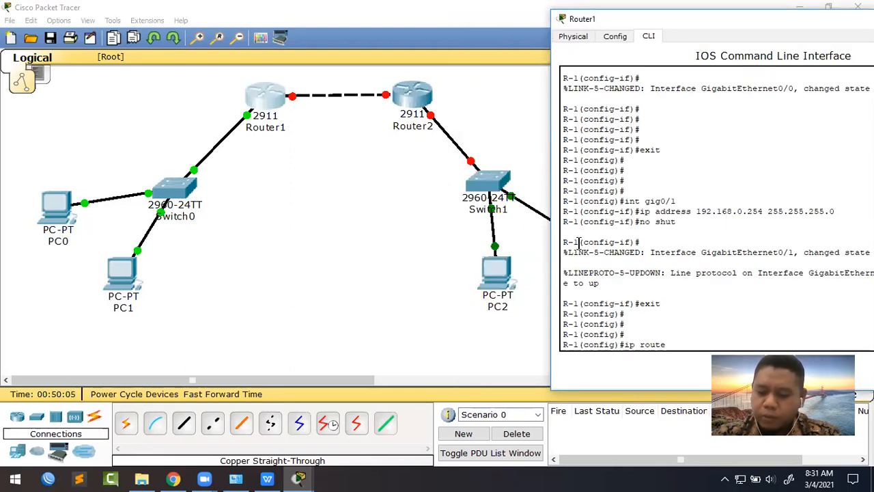
pyautogui.write('192.168.1.0')
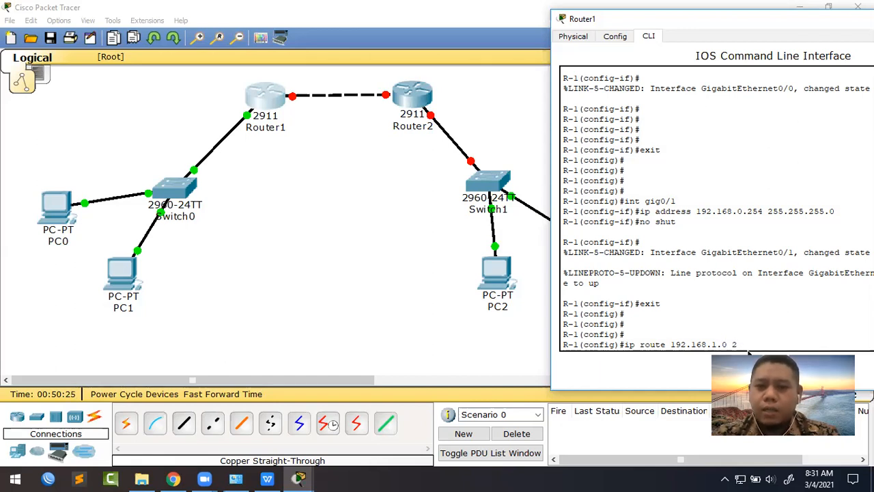
pyautogui.write('25')
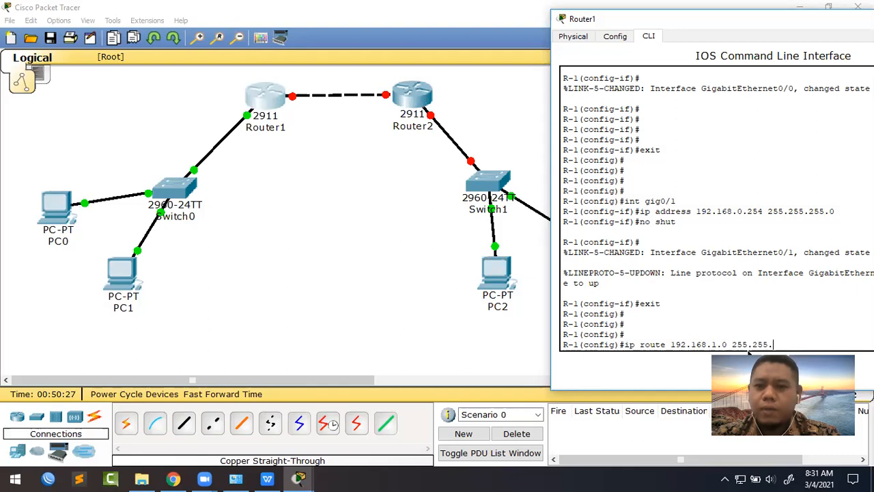
pyautogui.write('5.0')
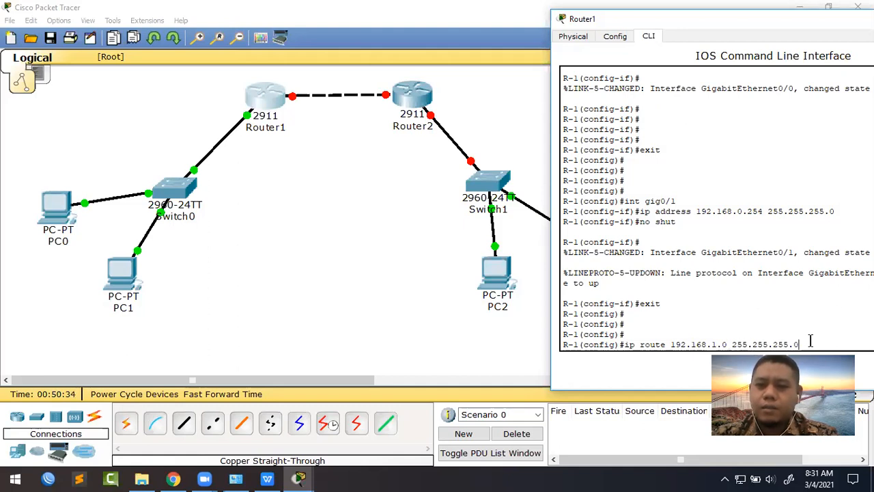
pyautogui.moveTo(729, 22); pyautogui.dragTo(725, 2)
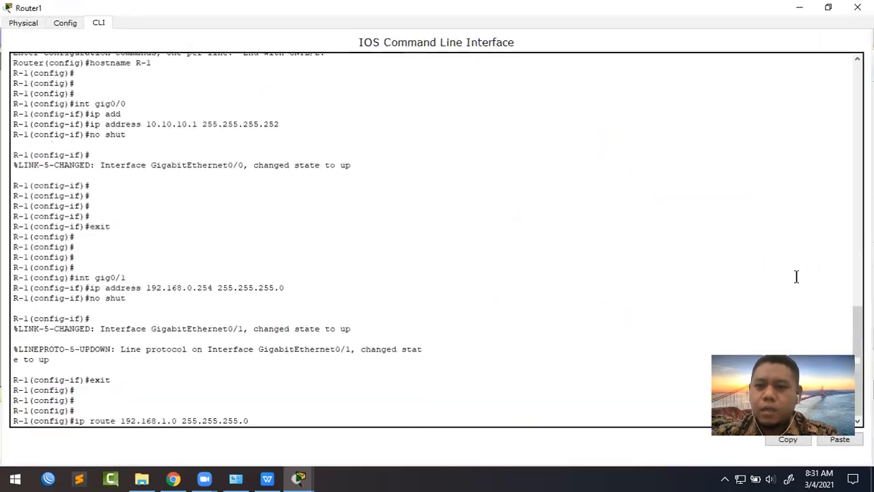
pyautogui.click(828, 8)
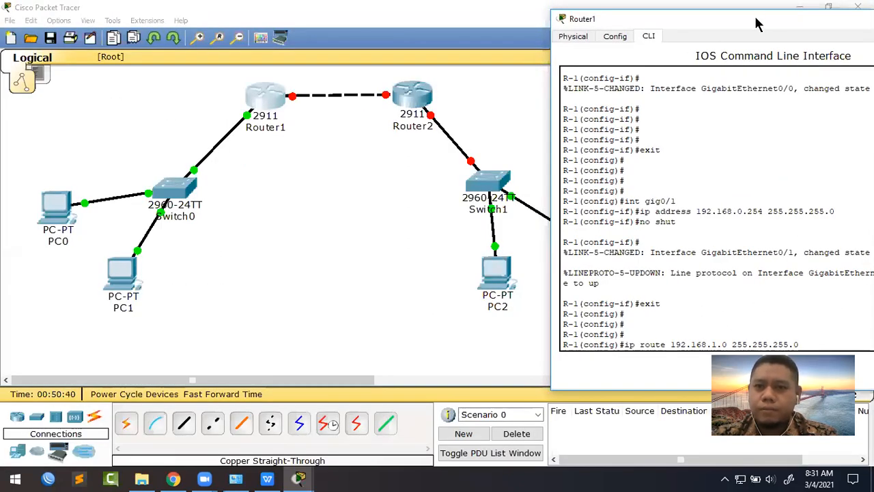
pyautogui.moveTo(756, 24); pyautogui.dragTo(720, 15)
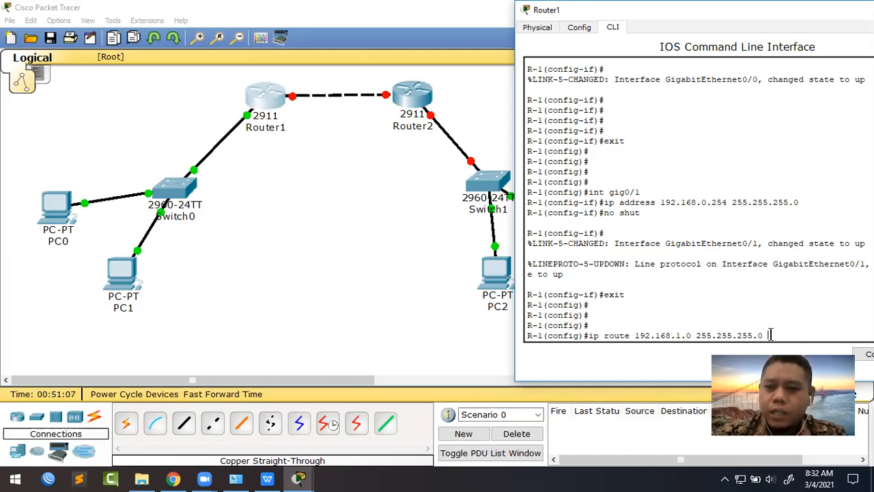
pyautogui.write('10.10.10.2')
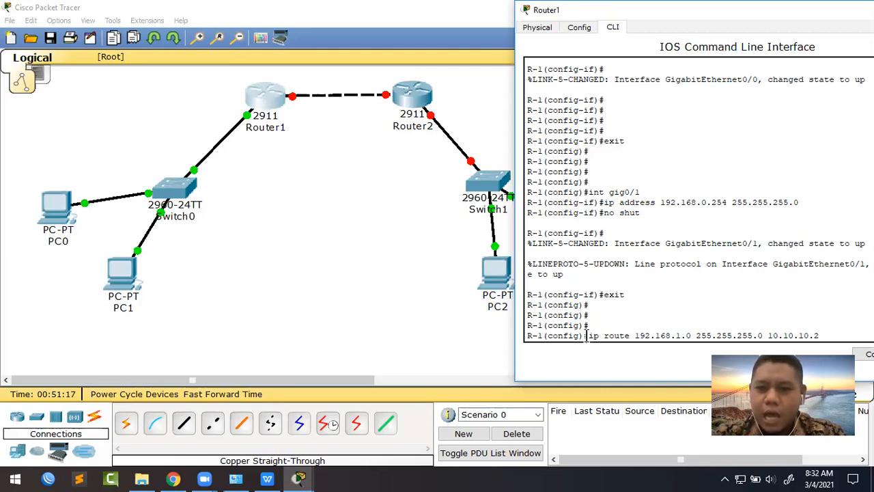
# Step: Highlight in turn the ip route keyword, the destination network and the subnet mask of the static route command for review
pyautogui.moveTo(588, 336); pyautogui.dragTo(631, 339)
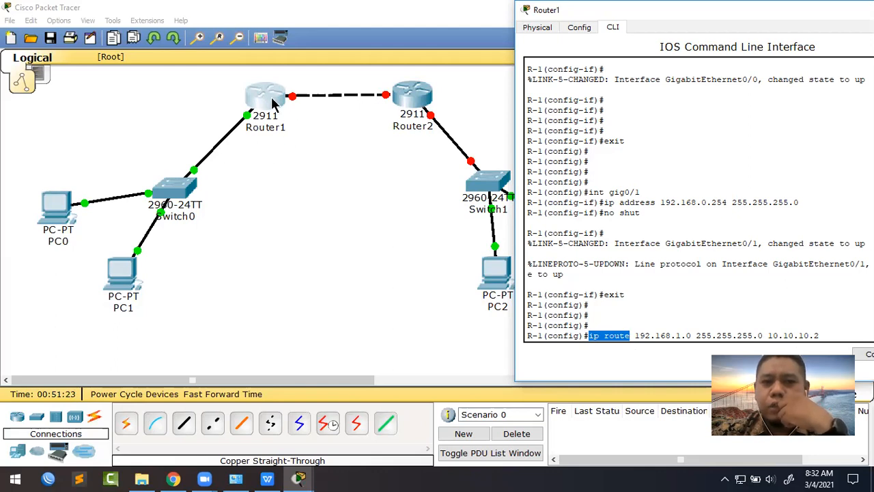
pyautogui.click(631, 339)
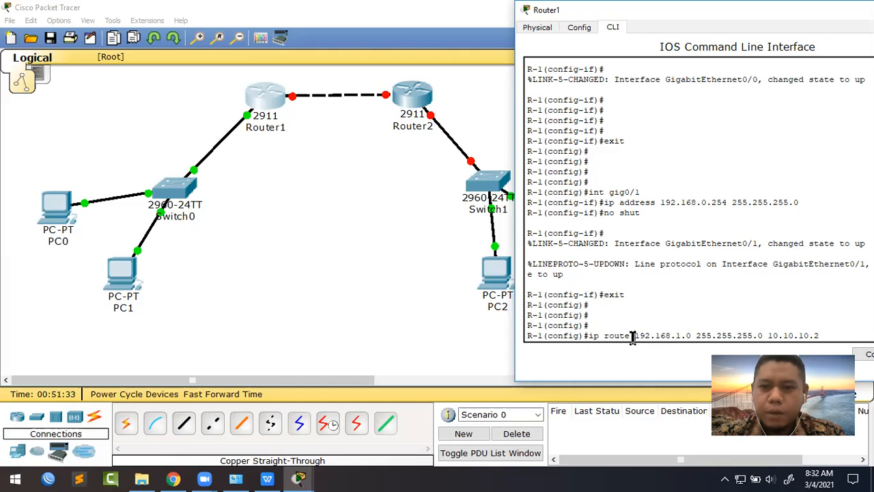
pyautogui.moveTo(637, 334); pyautogui.dragTo(692, 340)
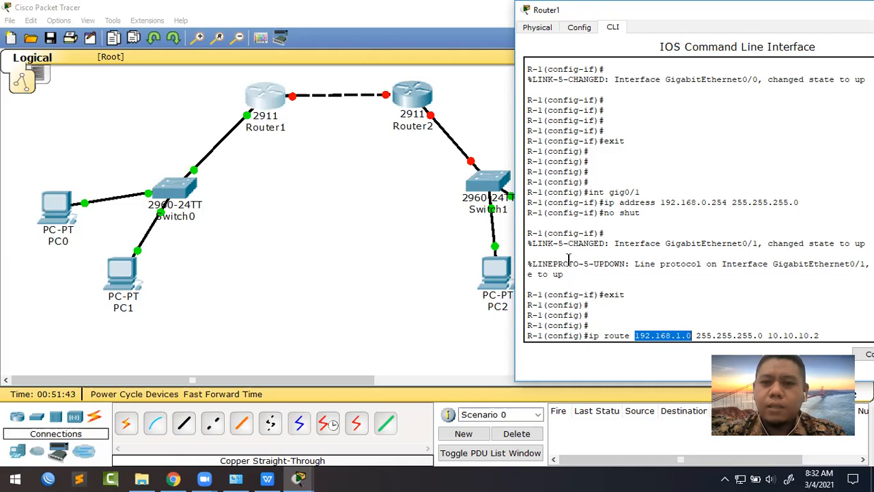
pyautogui.moveTo(694, 334); pyautogui.dragTo(760, 335)
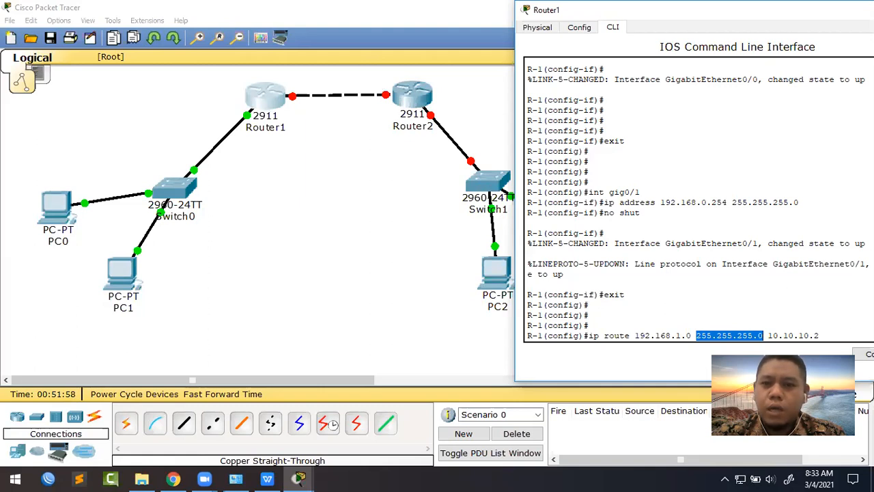
# Step: Run Router1's static route command, ip route 192.168.1.0 255.255.255.0 10.10.10.2, and get a clean configuration prompt
pyautogui.write('2')
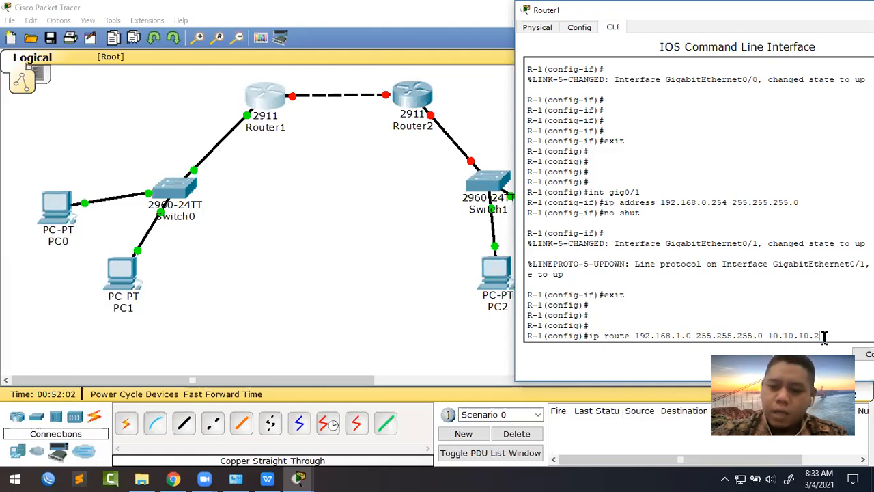
pyautogui.press('Return')
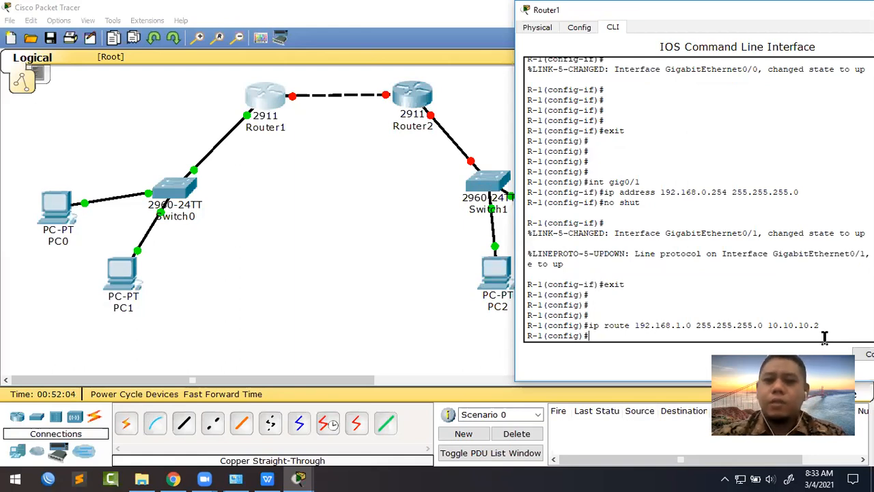
pyautogui.press('Return')
pyautogui.press('Return')
pyautogui.press('Return')
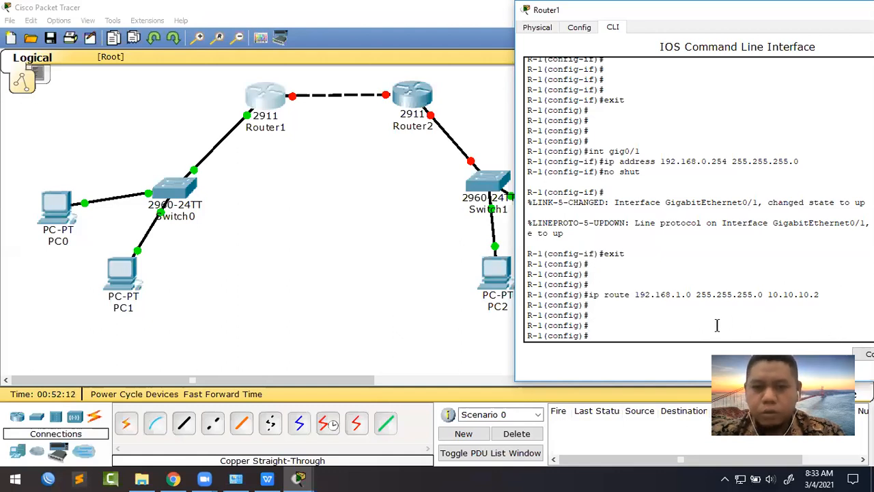
# Step: Display Router1's routing table with do show ip route and highlight its codes and route entries for review
pyautogui.write('how ip route')
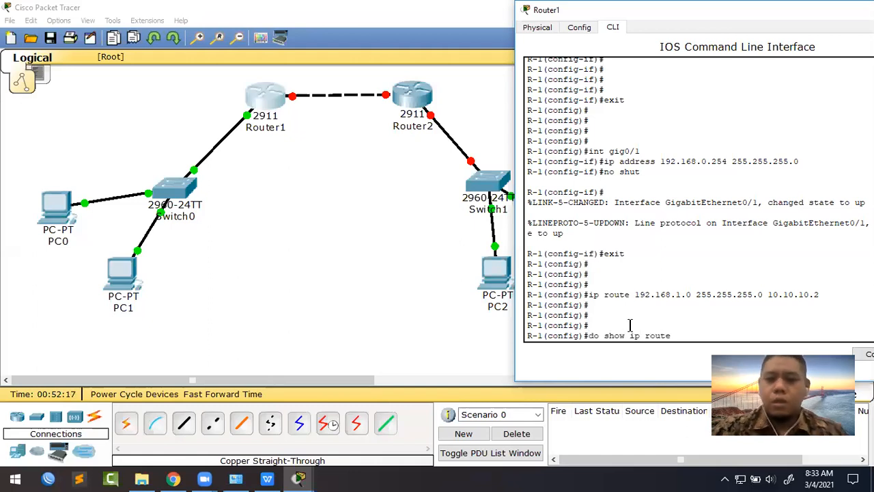
pyautogui.press('Return')
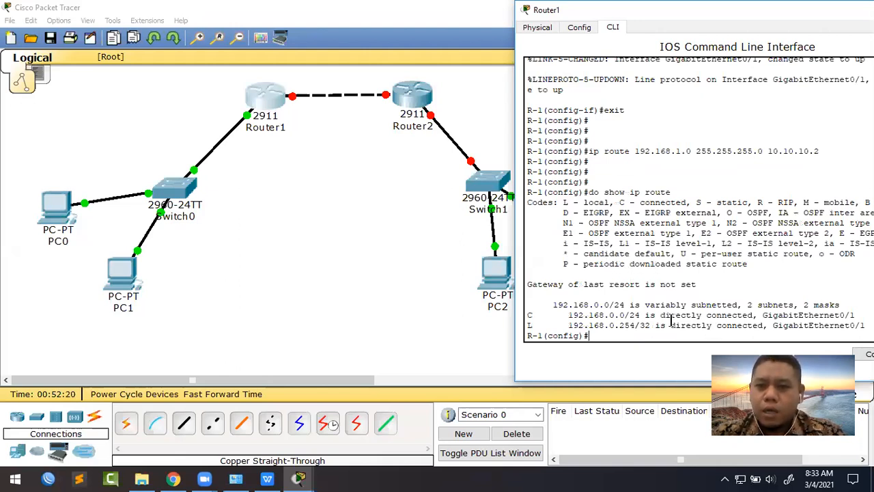
pyautogui.moveTo(585, 212); pyautogui.dragTo(674, 326)
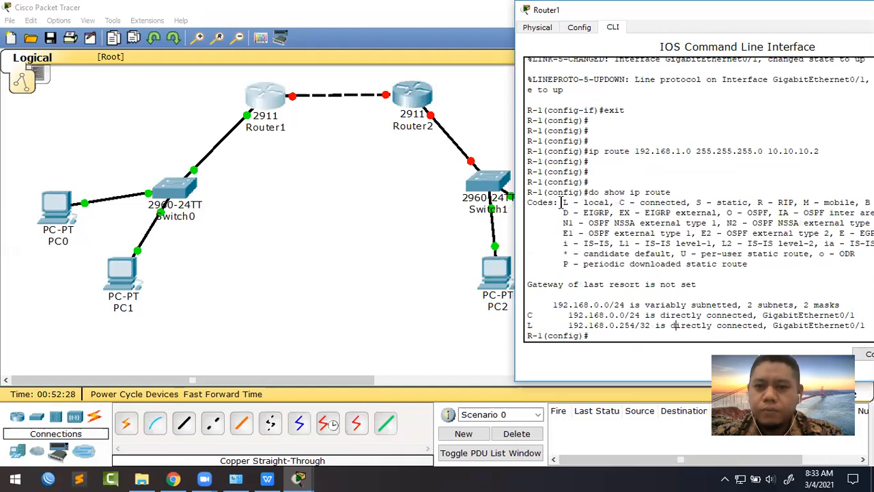
pyautogui.moveTo(562, 203); pyautogui.dragTo(647, 324)
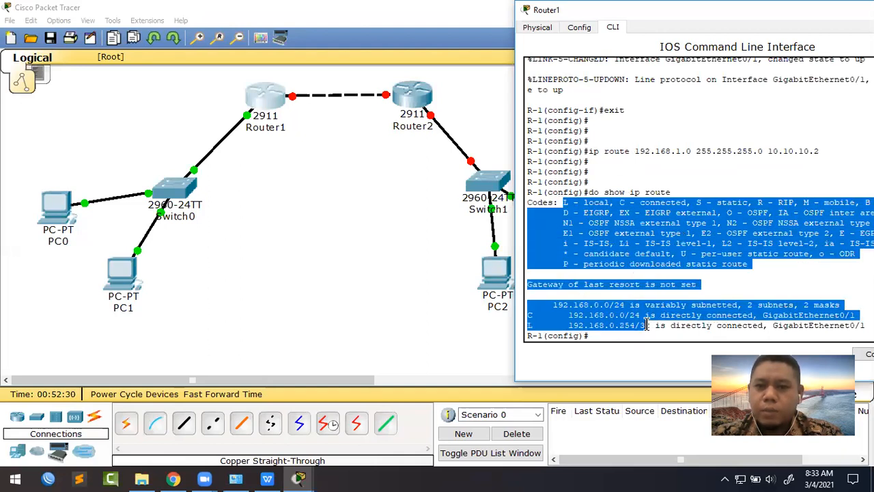
pyautogui.click(634, 263)
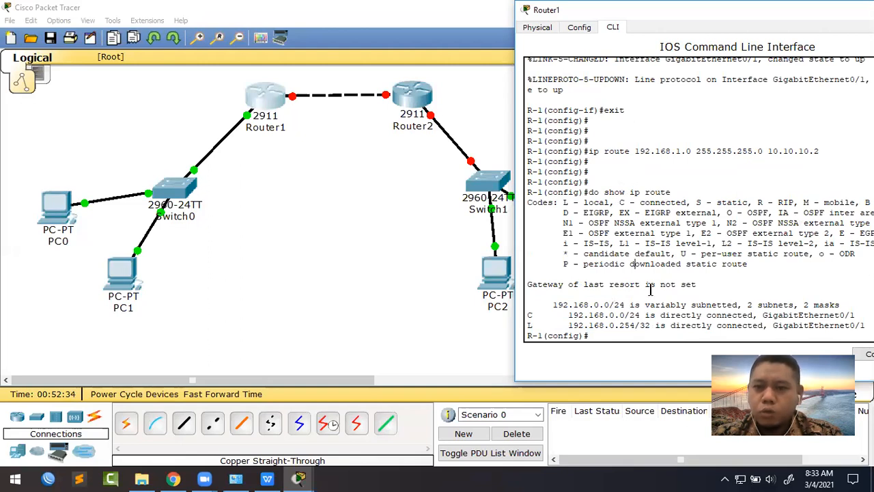
pyautogui.moveTo(569, 306); pyautogui.dragTo(828, 328)
pyautogui.click(614, 335)
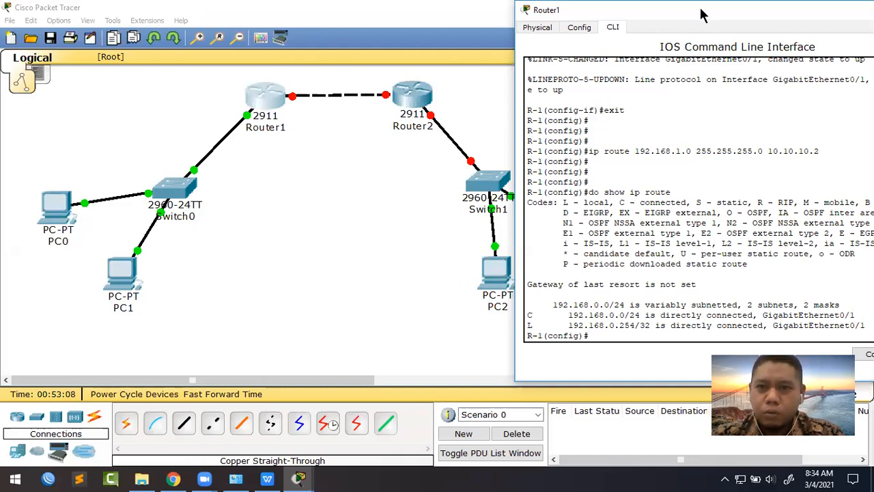
# Step: Select the whole topology and shift it right and slightly down in the workspace
pyautogui.moveTo(695, 13); pyautogui.dragTo(194, 33)
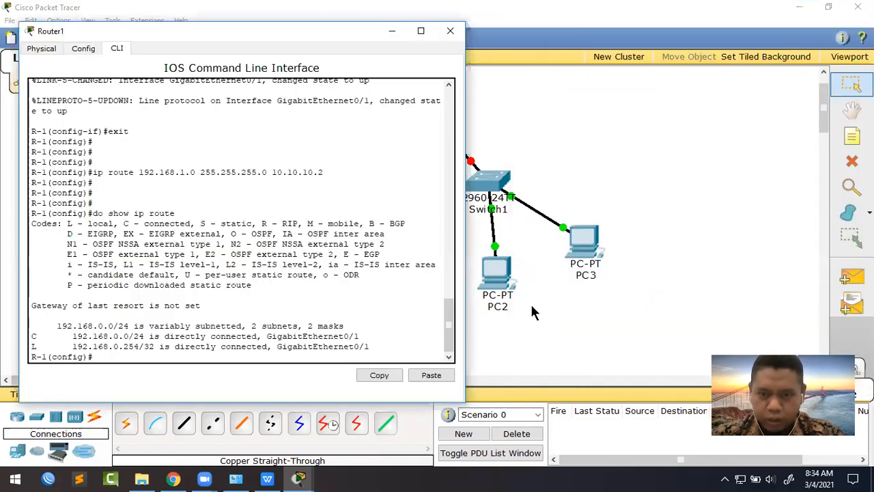
pyautogui.click(659, 269)
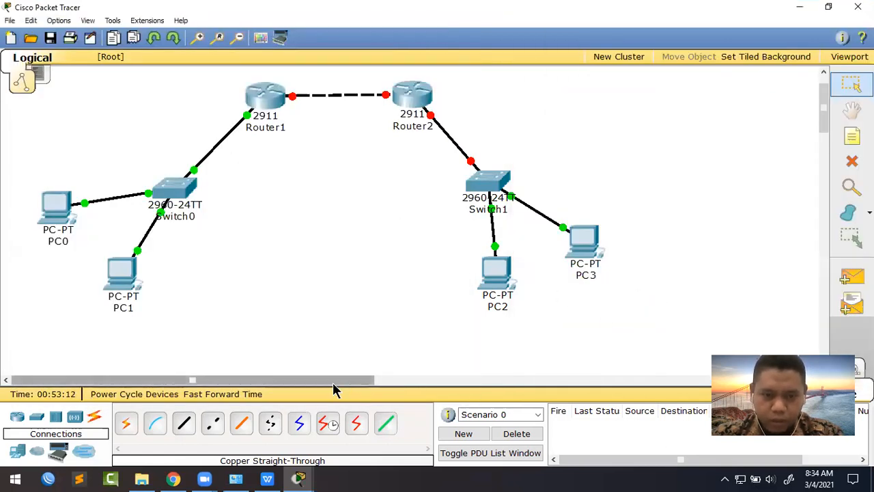
pyautogui.moveTo(662, 349); pyautogui.dragTo(21, 74)
pyautogui.moveTo(247, 100); pyautogui.dragTo(456, 126)
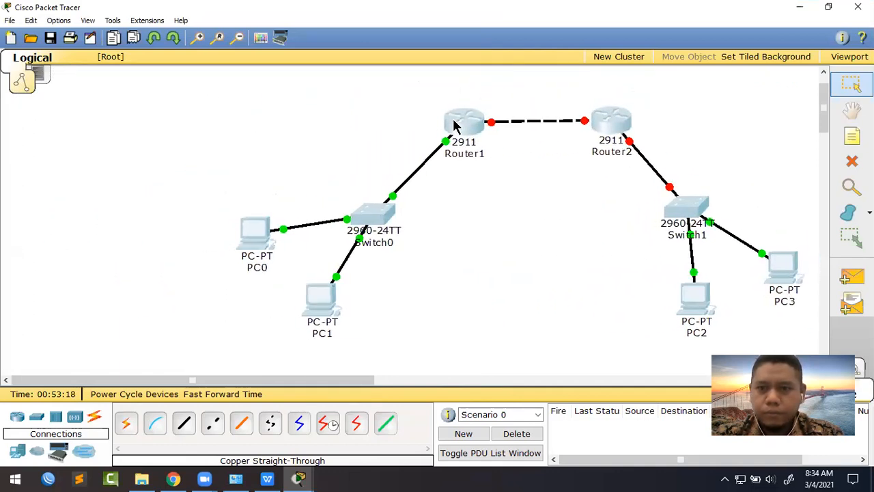
# Step: Bring Router1's CLI window back into view beside the moved topology and close it
pyautogui.moveTo(299, 478)
pyautogui.click(367, 405)
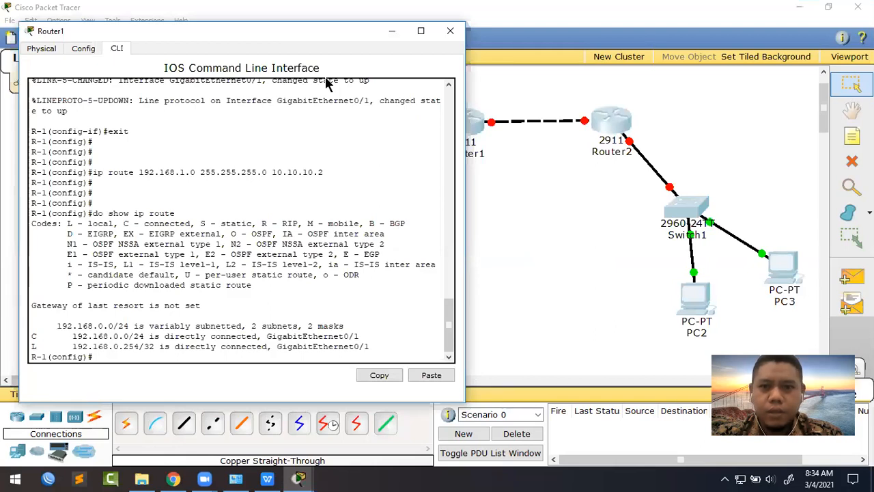
pyautogui.moveTo(212, 31); pyautogui.dragTo(203, 26)
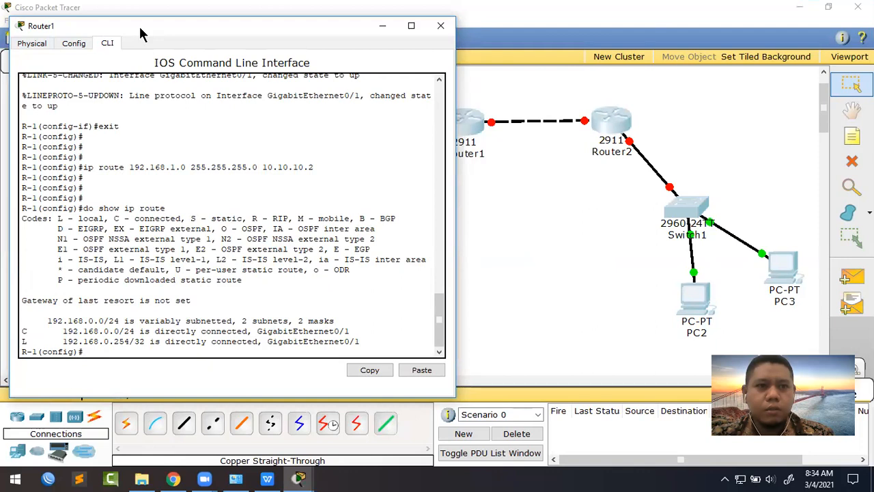
pyautogui.moveTo(138, 27); pyautogui.dragTo(134, 81)
pyautogui.click(438, 80)
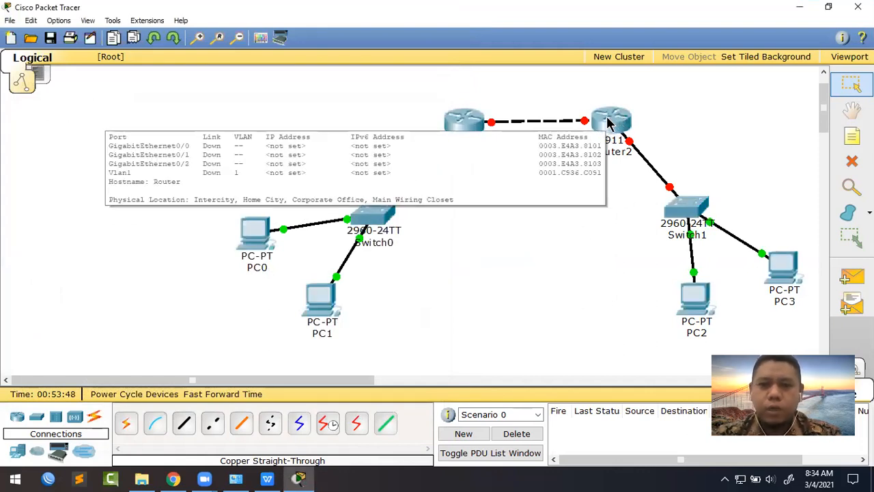
# Step: Open Router2's command line and answer no to the initial configuration dialog to reach the user prompt
pyautogui.click(610, 123)
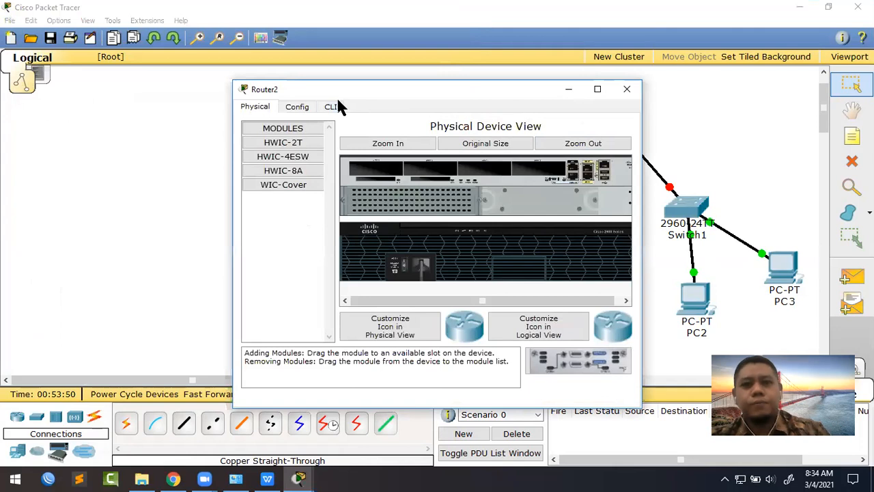
pyautogui.click(331, 107)
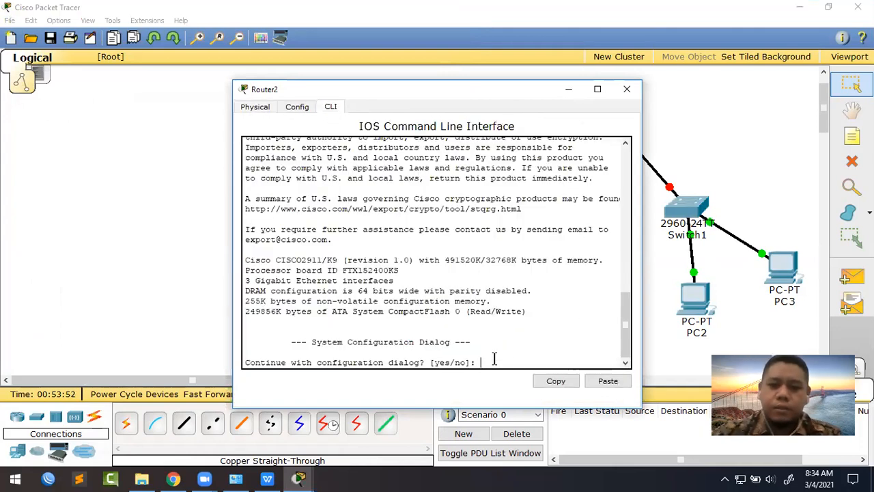
pyautogui.write('no')
pyautogui.press('Return')
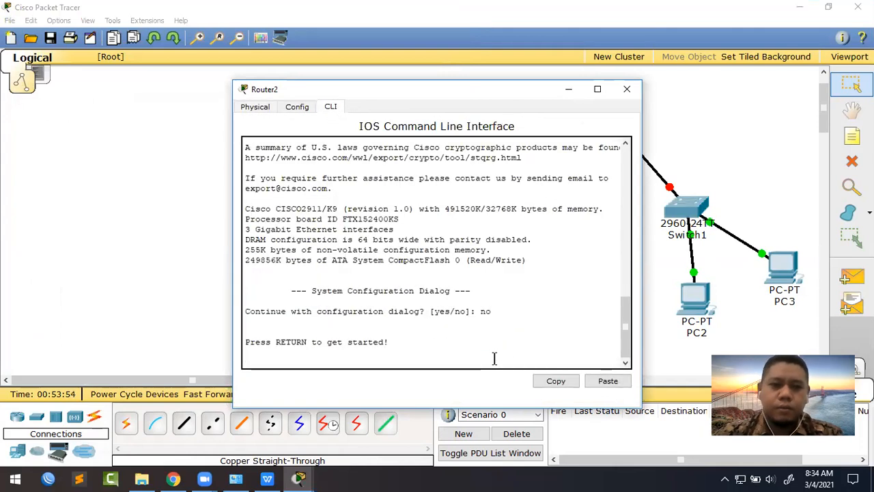
pyautogui.press('Return')
pyautogui.press('Return')
pyautogui.press('Return')
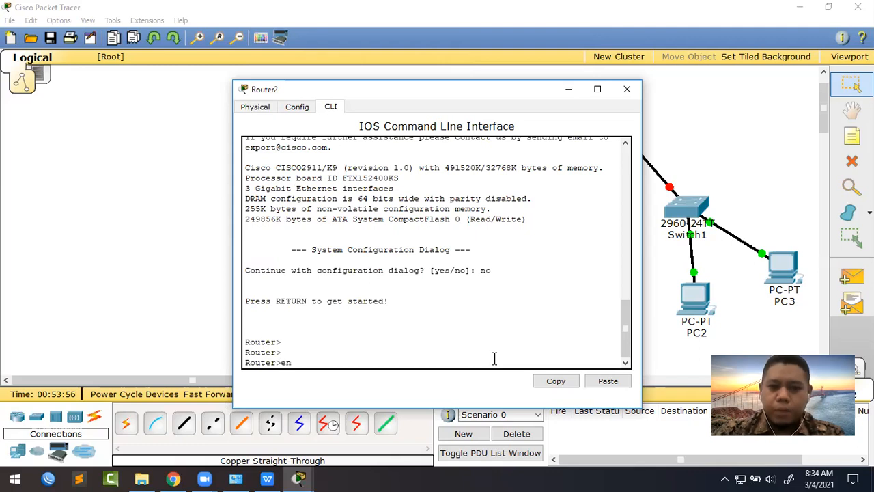
# Step: Enter privileged mode with en and global configuration mode with conf t on Router2
pyautogui.write('en')
pyautogui.press('Return')
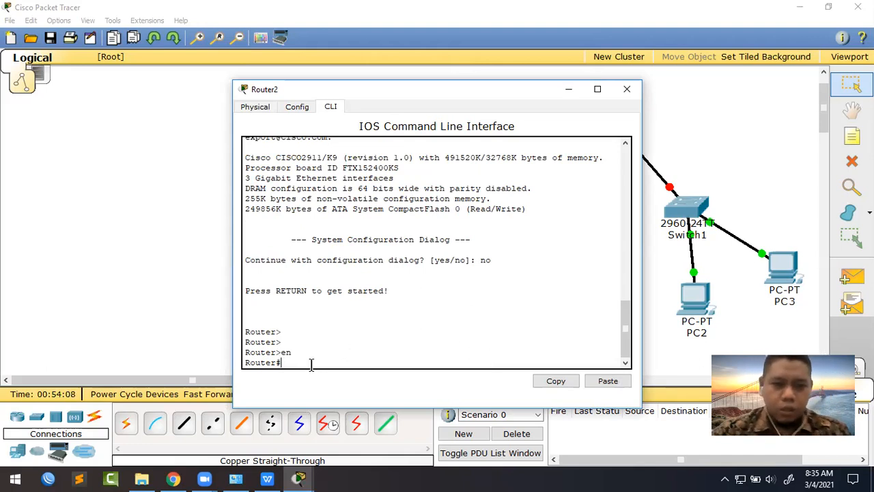
pyautogui.press('Return')
pyautogui.press('Return')
pyautogui.press('Return')
pyautogui.write('conf t')
pyautogui.press('Return')
pyautogui.press('Return')
pyautogui.press('Return')
pyautogui.press('Return')
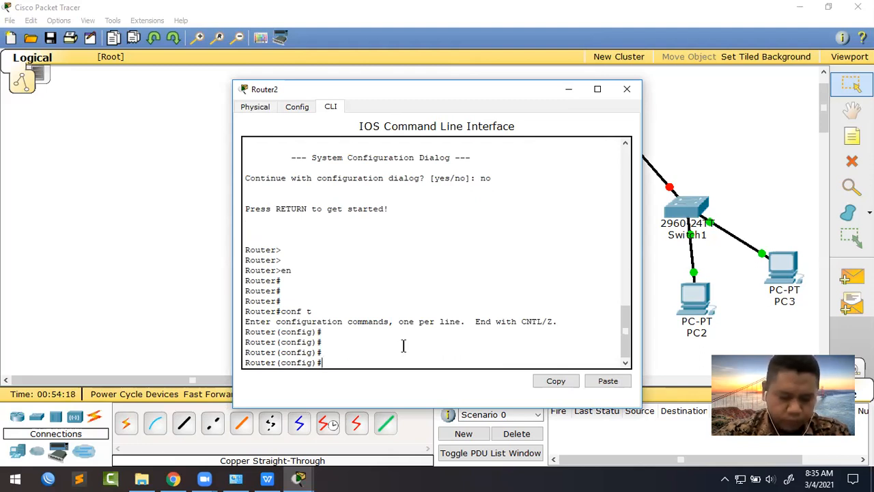
# Step: Set Router2's hostname to R-2 and get a clean configuration prompt
pyautogui.write('host')
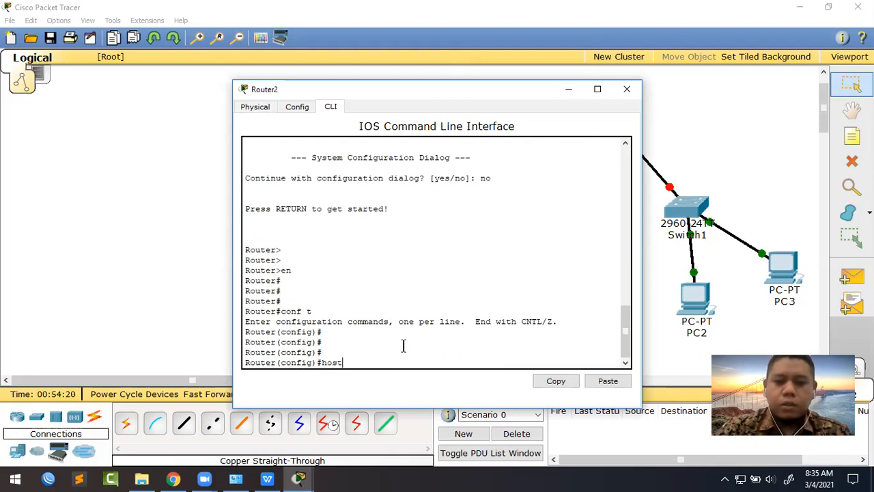
pyautogui.write('name R-2')
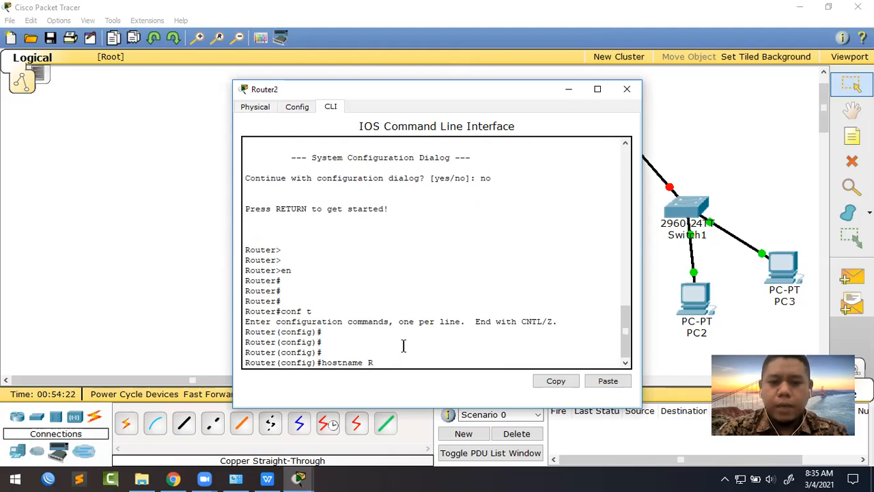
pyautogui.press('Return')
pyautogui.press('Return')
pyautogui.press('Return')
pyautogui.press('Return')
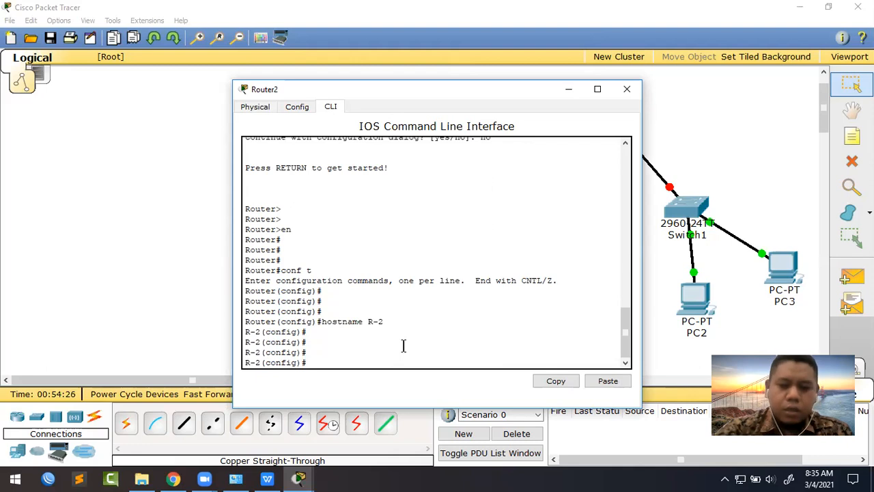
# Step: Assign IP address 10.10.10.2 with mask 255.255.255.252 to Router2's gig0/0 interface
pyautogui.write('int')
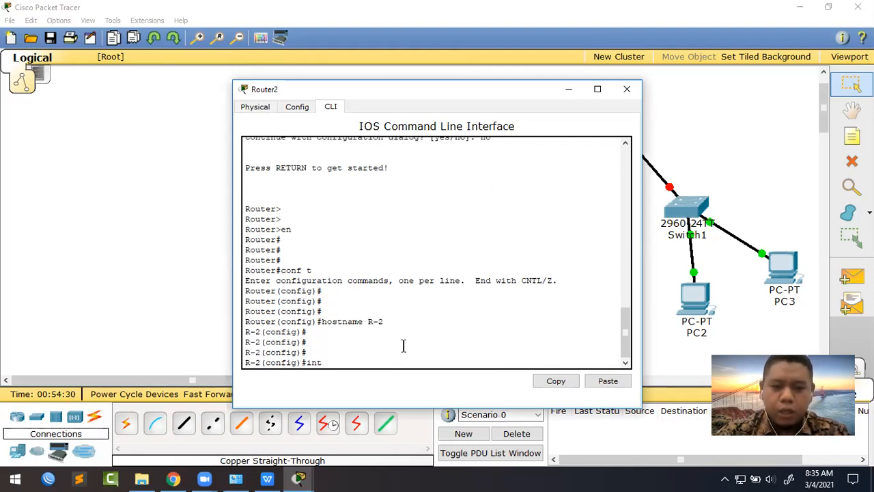
pyautogui.write(' gig0/0')
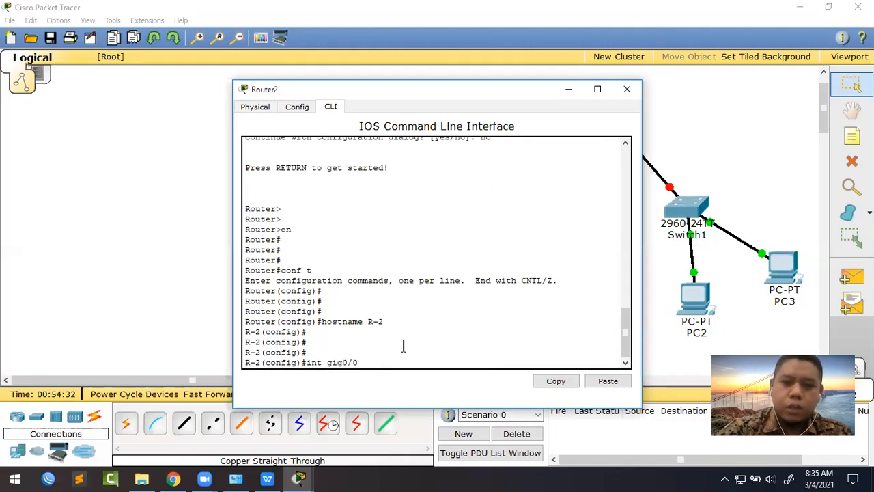
pyautogui.press('Return')
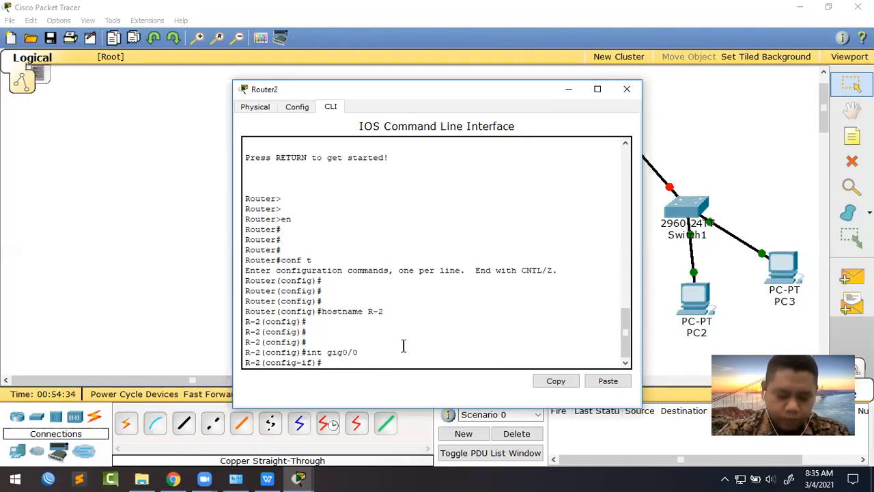
pyautogui.write('ip')
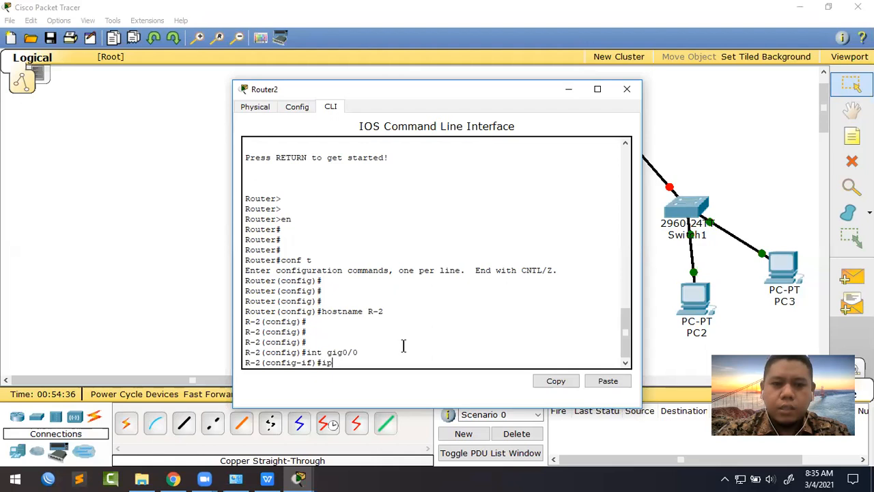
pyautogui.write(' addre')
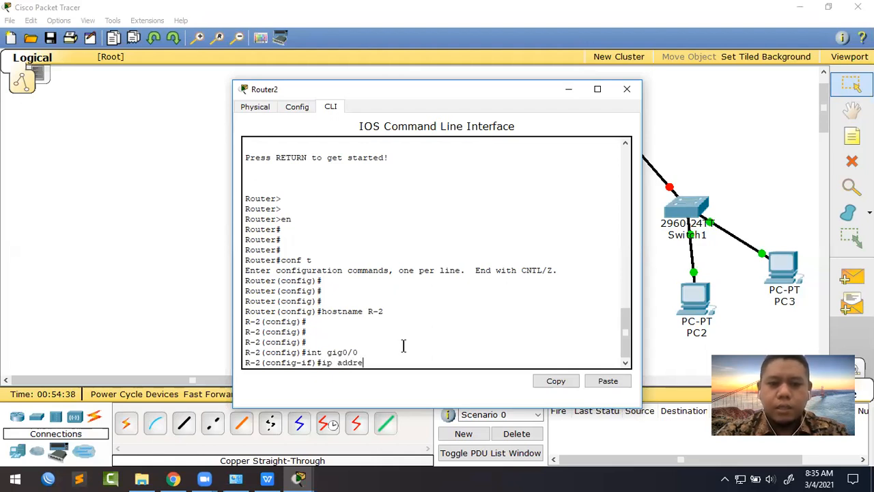
pyautogui.write('ss 10.10.10.2')
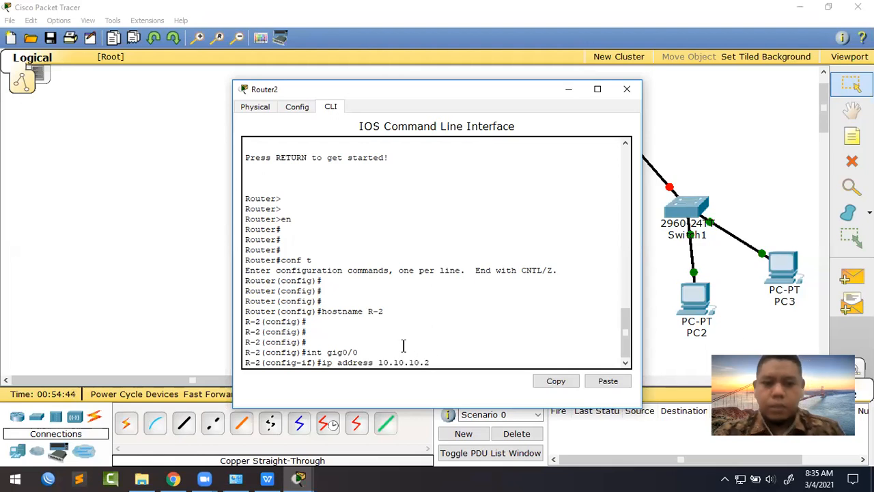
pyautogui.write(' 255.255.255')
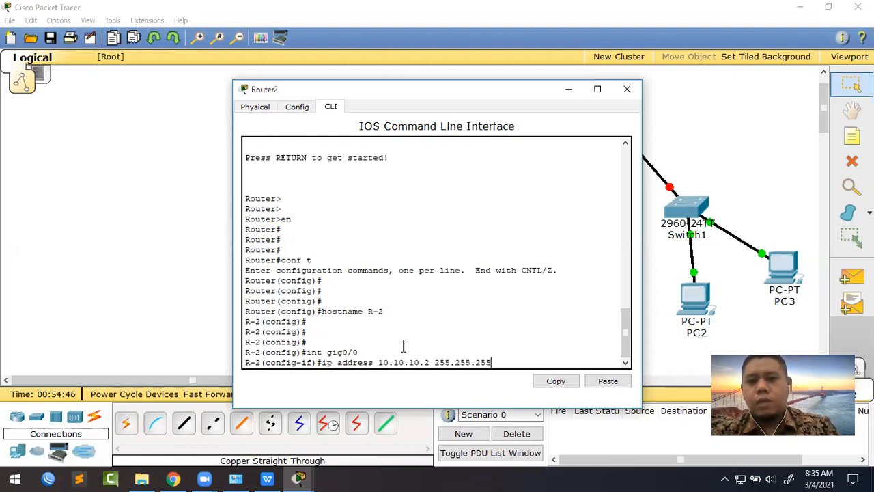
pyautogui.write('.252')
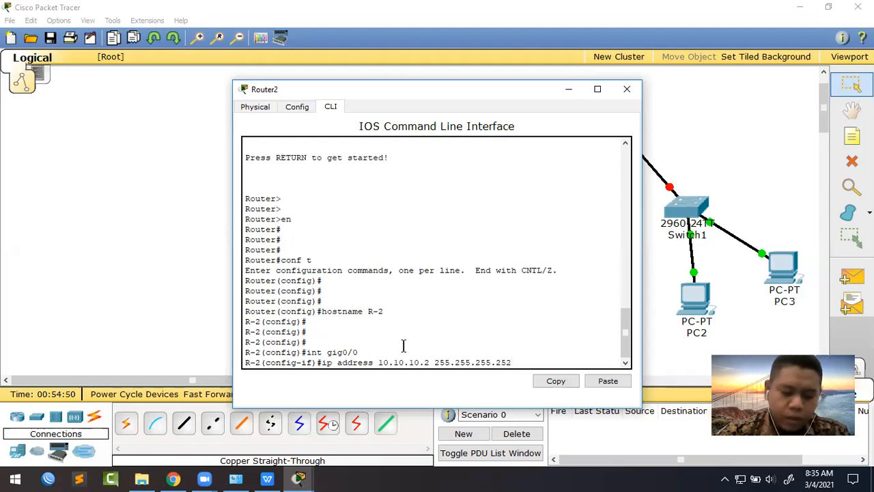
pyautogui.press('Return')
# Step: Enable Router2's gig0/0 interface with no shut and exit to global configuration mode
pyautogui.write('no ')
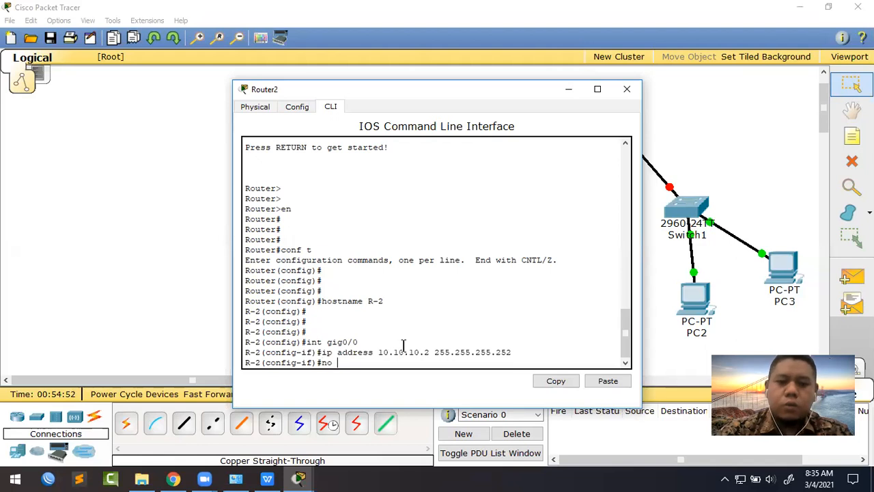
pyautogui.write('shut')
pyautogui.press('Return')
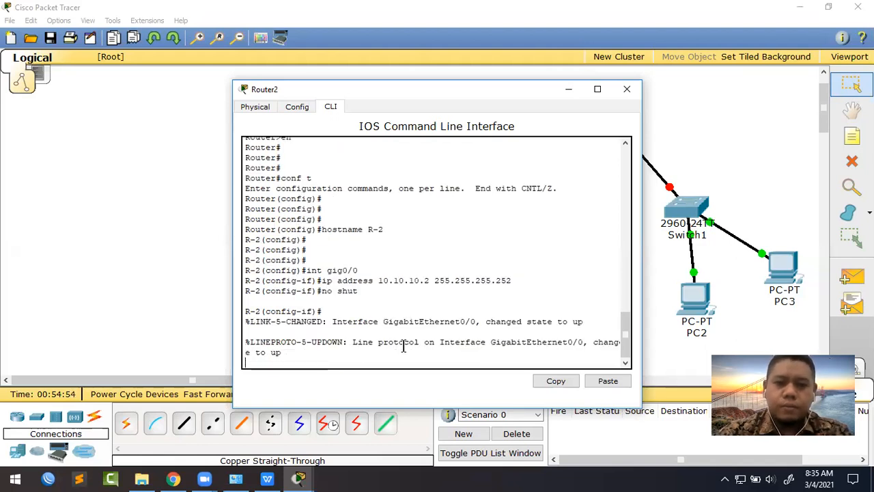
pyautogui.press('Return')
pyautogui.press('Return')
pyautogui.write('exit')
pyautogui.press('Return')
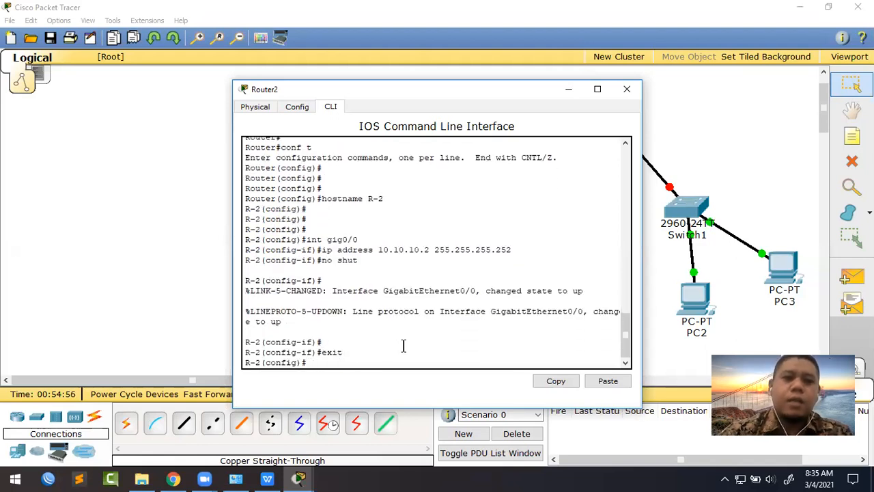
# Step: Assign IP address 192.168.1.254 with mask 255.255.255.0 to Router2's gig0/1 interface
pyautogui.press('Return')
pyautogui.press('Return')
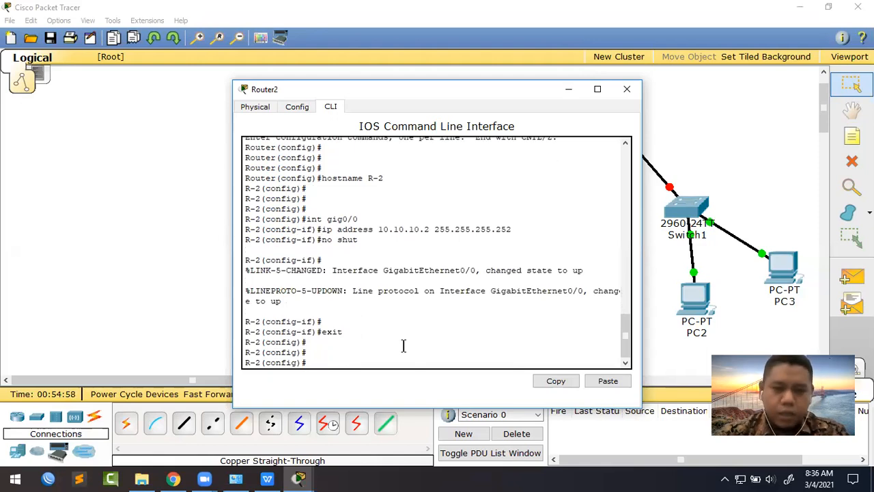
pyautogui.write('int ')
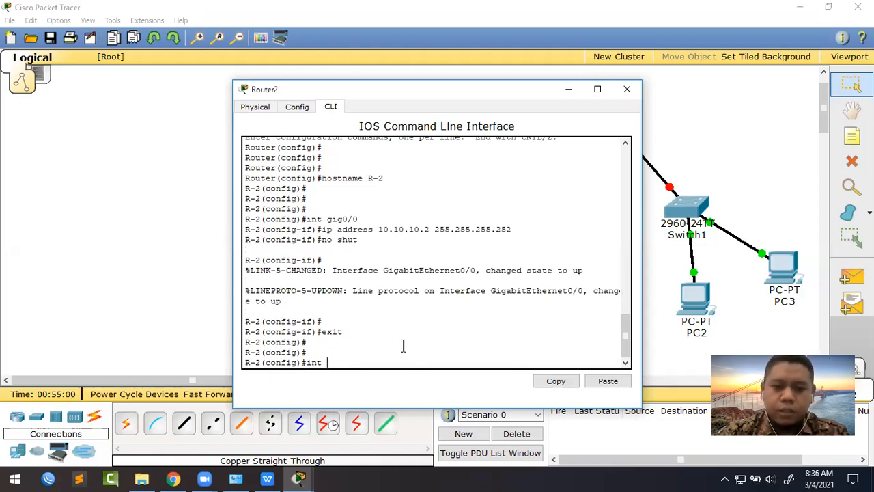
pyautogui.write('gig0/1')
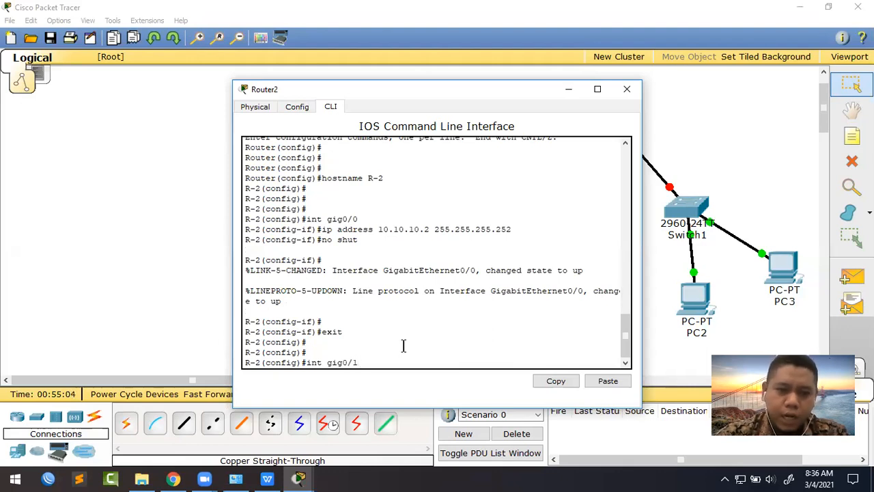
pyautogui.press('Return')
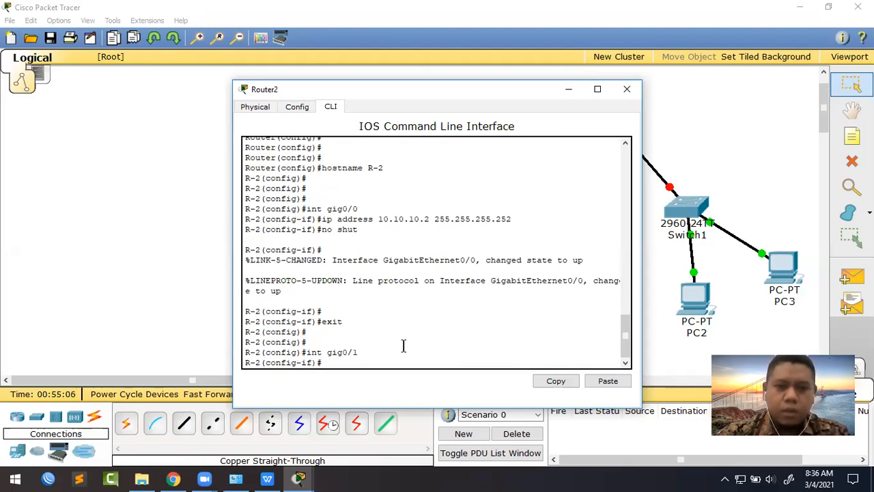
pyautogui.write('ip addre')
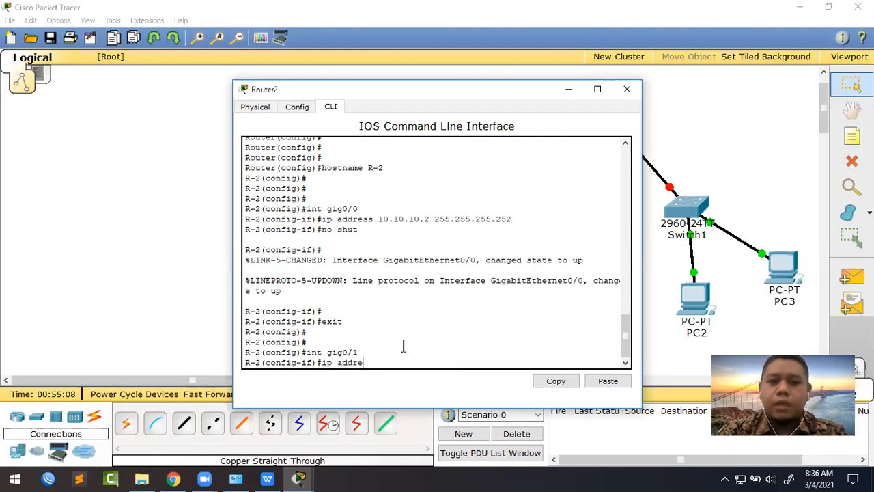
pyautogui.write('ss 1')
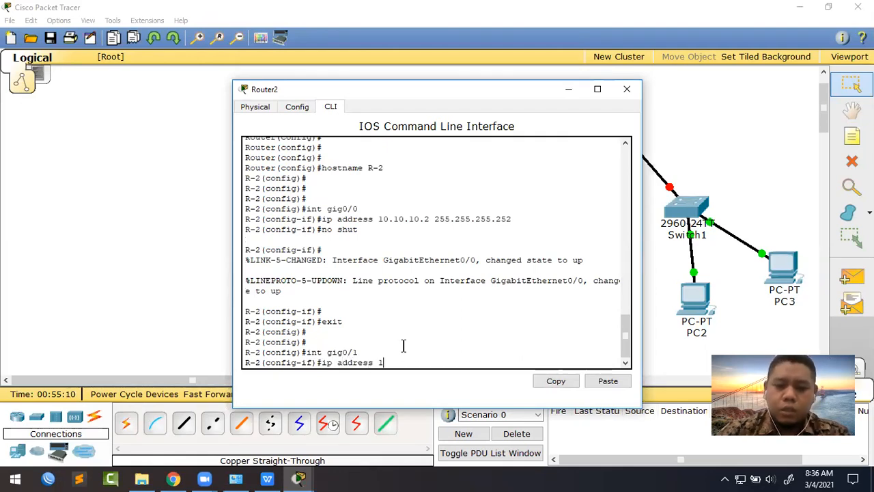
pyautogui.write('92.168.17')
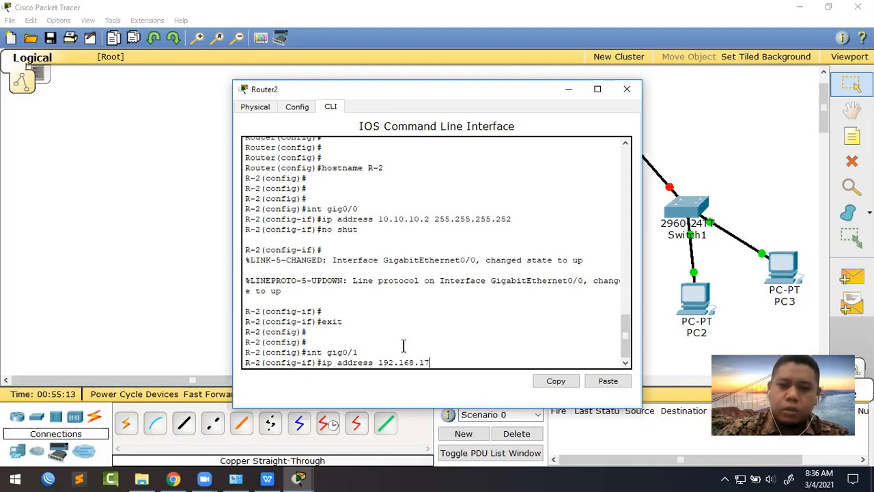
pyautogui.press('BackSpace')
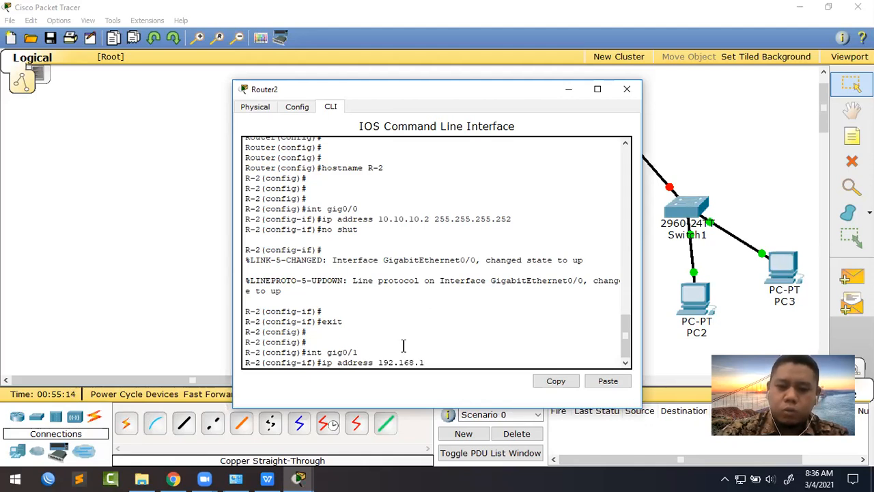
pyautogui.write('.254')
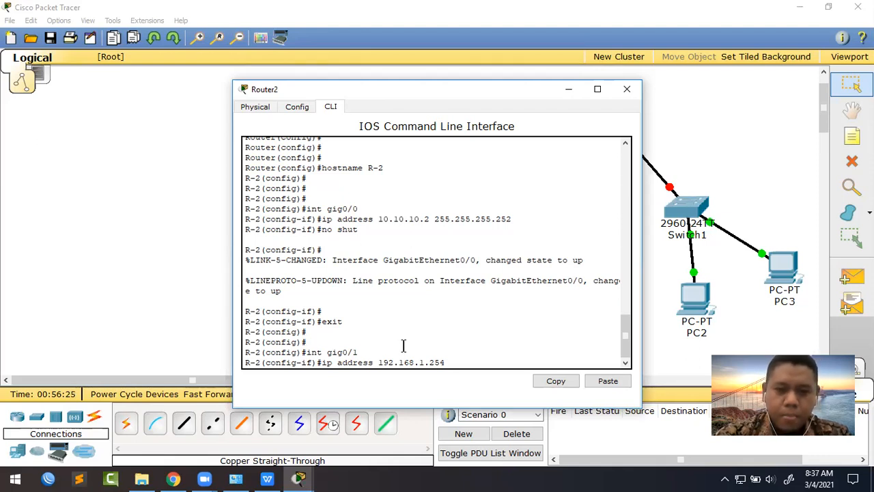
pyautogui.write('255')
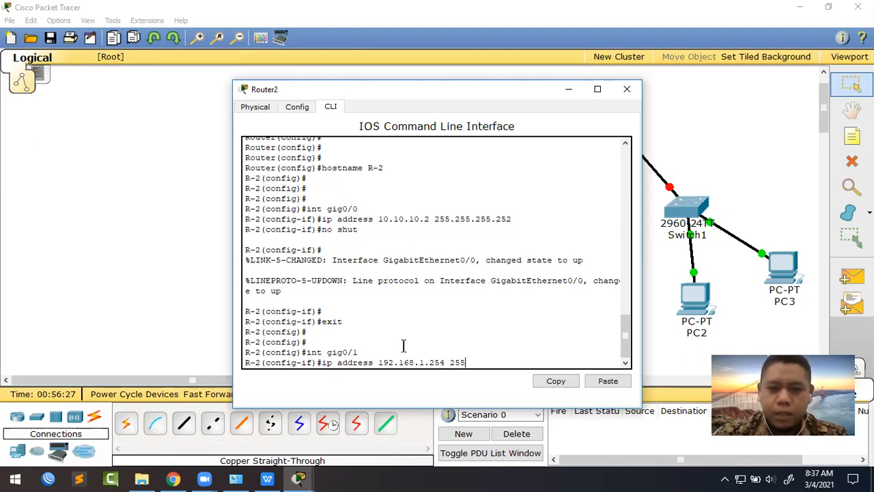
pyautogui.write('.255.255.0')
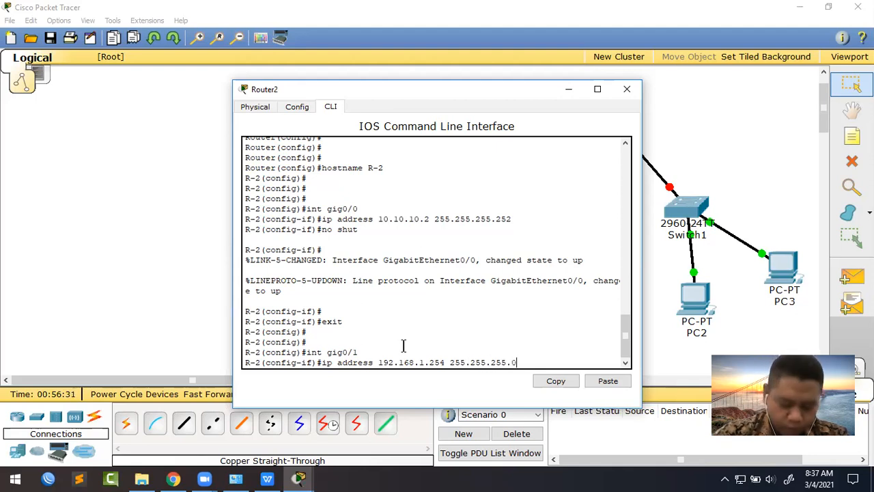
pyautogui.press('Return')
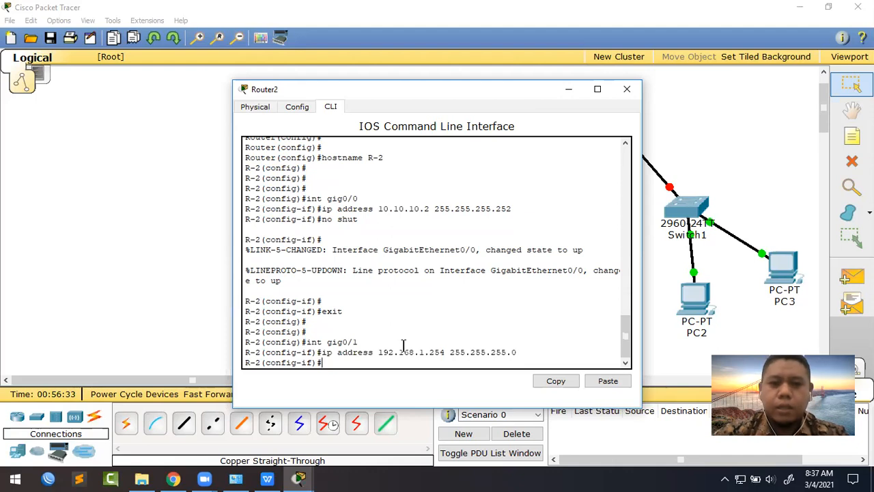
# Step: Enable Router2's gig0/1 interface with no shut
pyautogui.write('no shut')
pyautogui.press('Return')
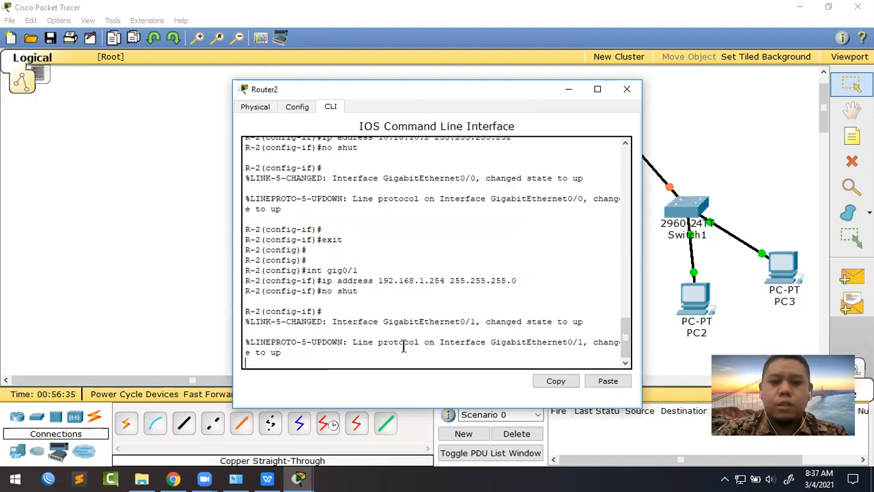
pyautogui.press('Return')
pyautogui.press('Return')
# Step: Exit gig0/1 interface configuration to global configuration mode and close the Router2 window
pyautogui.write('exit')
pyautogui.press('Return')
pyautogui.press('Return')
pyautogui.press('Return')
pyautogui.press('Return')
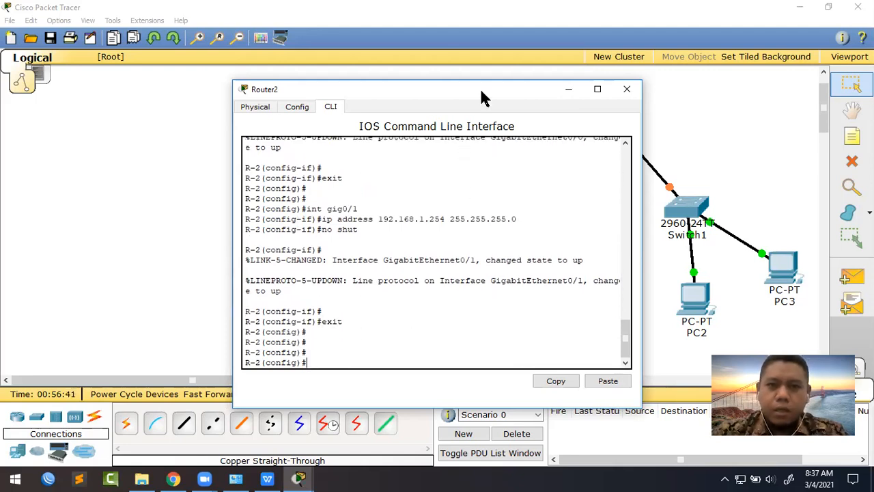
pyautogui.moveTo(476, 97); pyautogui.dragTo(244, 106)
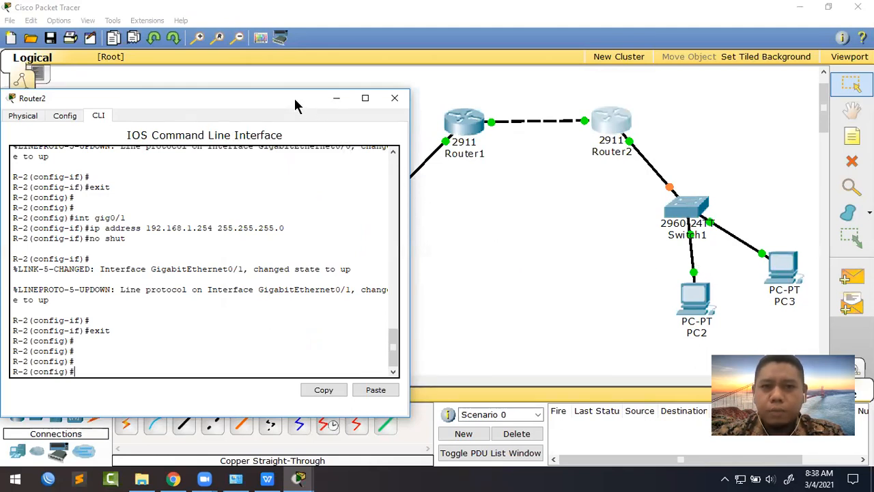
pyautogui.click(395, 98)
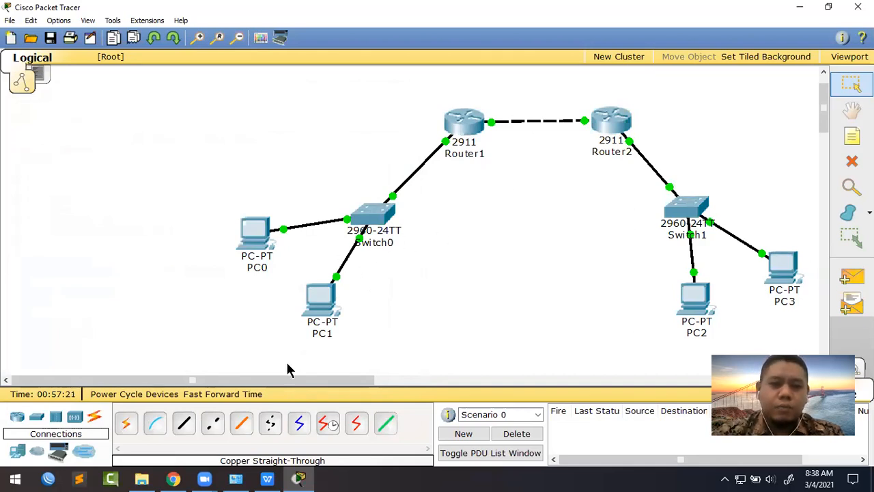
# Step: Switch to the WPS Office presentation and show slide 4 with the static routing assignment upload link
pyautogui.click(267, 478)
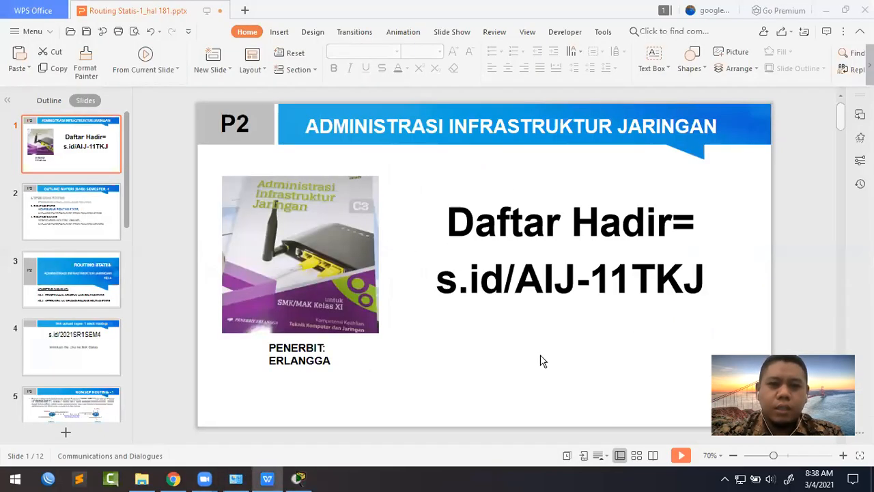
pyautogui.click(68, 348)
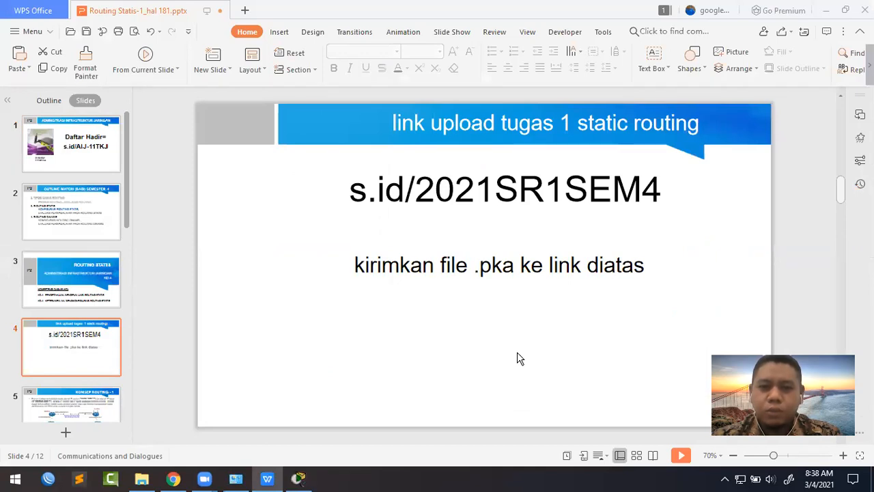
# Step: Switch to Chrome and expand the STATIC ROUTING folder in the Schoology course materials
pyautogui.click(173, 478)
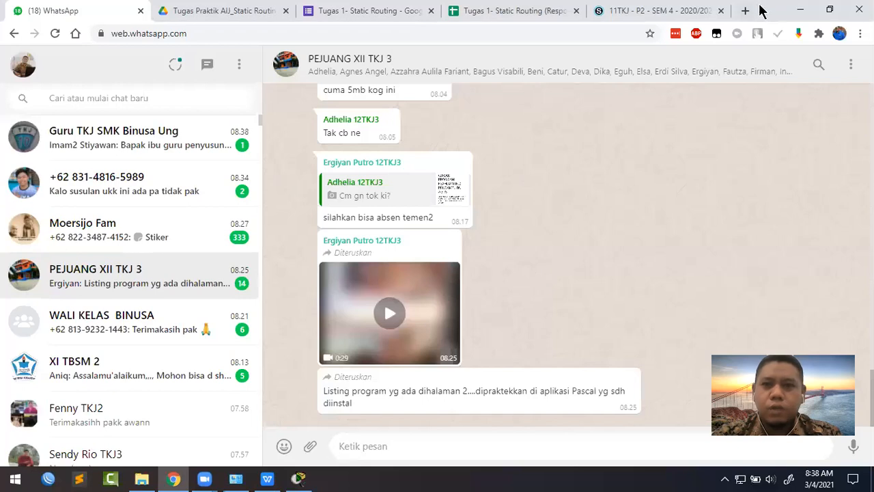
pyautogui.click(679, 11)
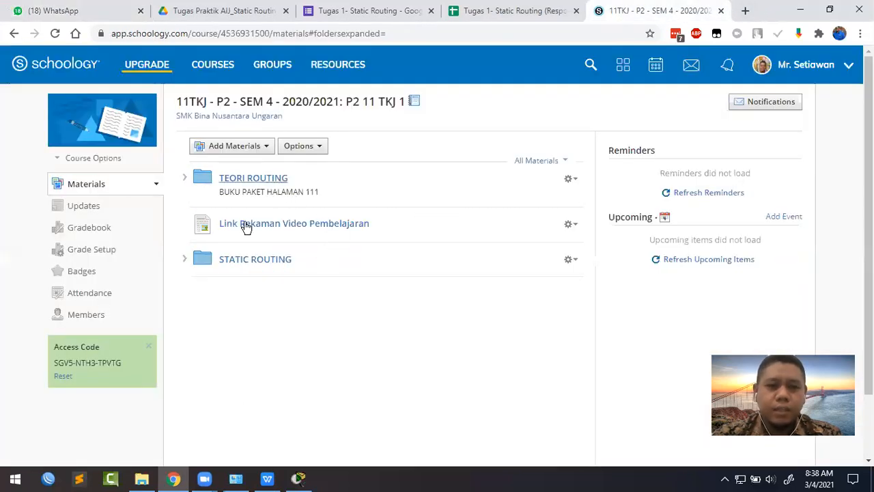
pyautogui.click(183, 260)
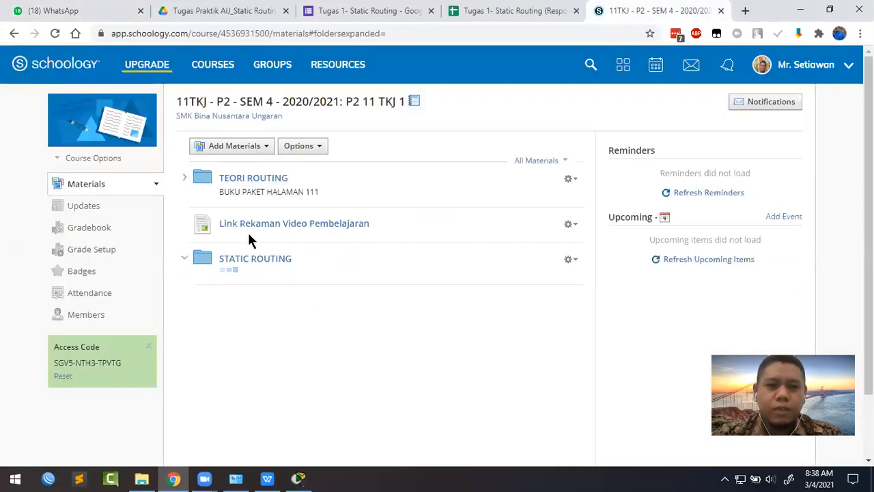